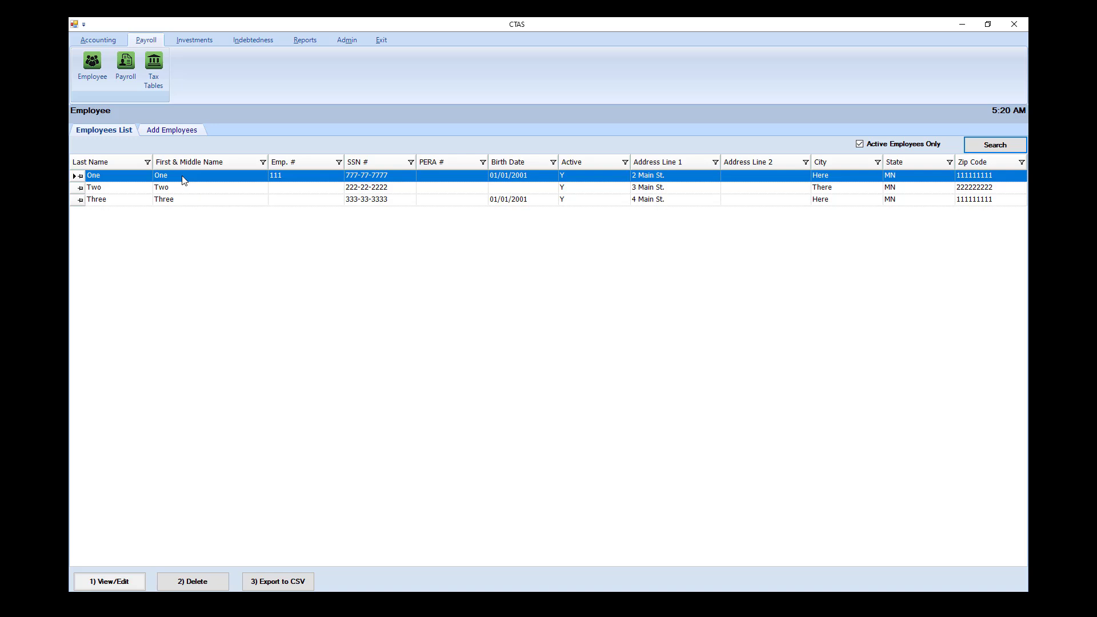
# Open the first employee's record and enable sick accrual at 4.00 hours per payroll period.
pyautogui.doubleClick(184, 180)
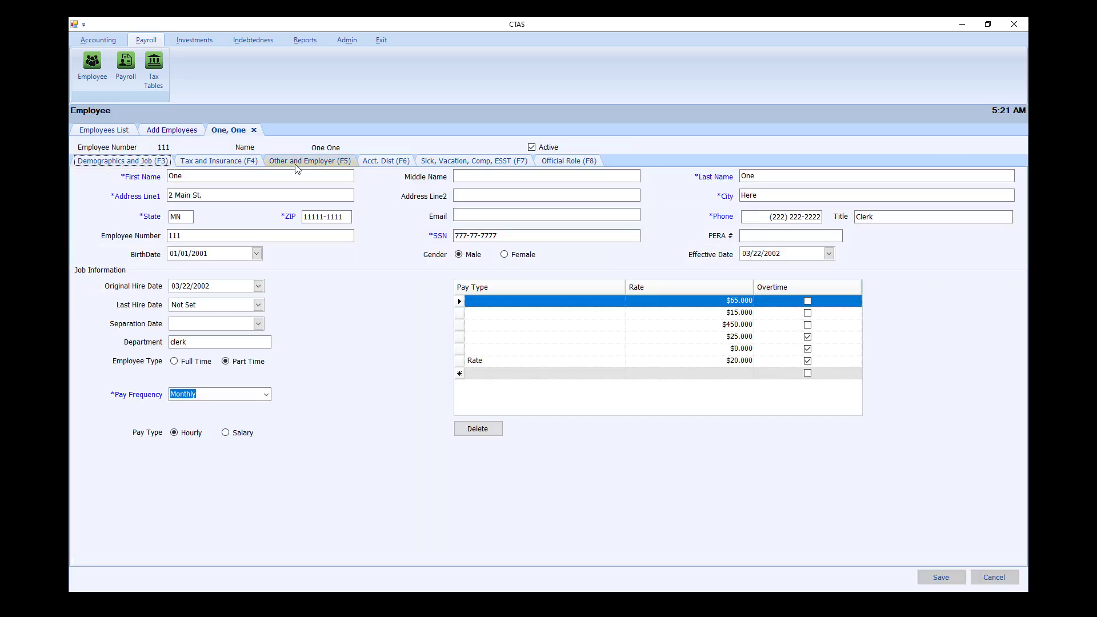
pyautogui.click(452, 165)
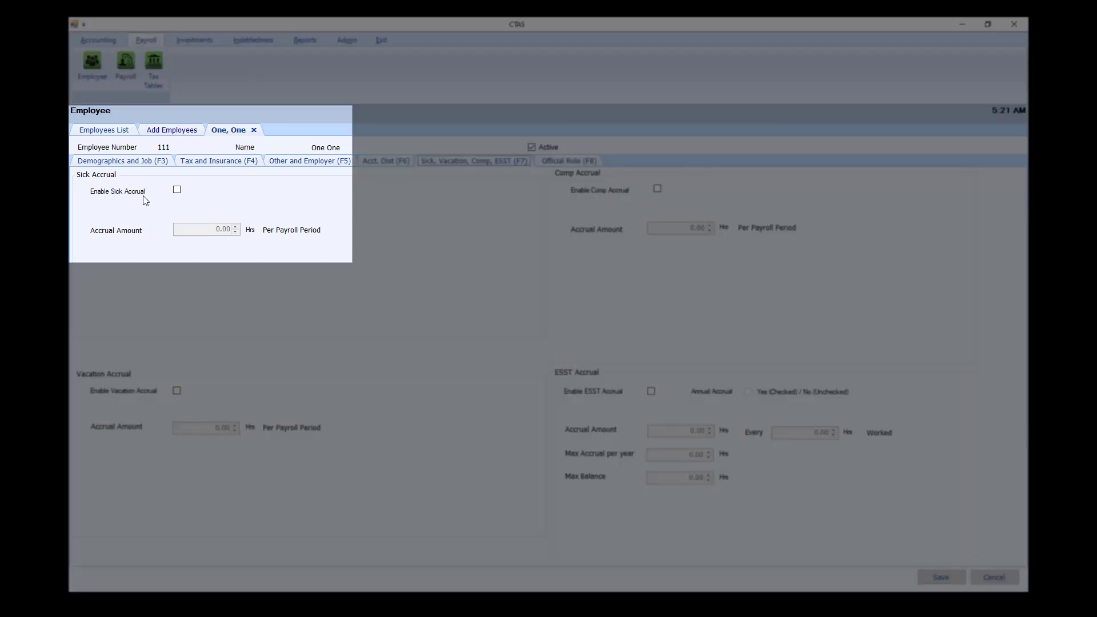
pyautogui.click(177, 190)
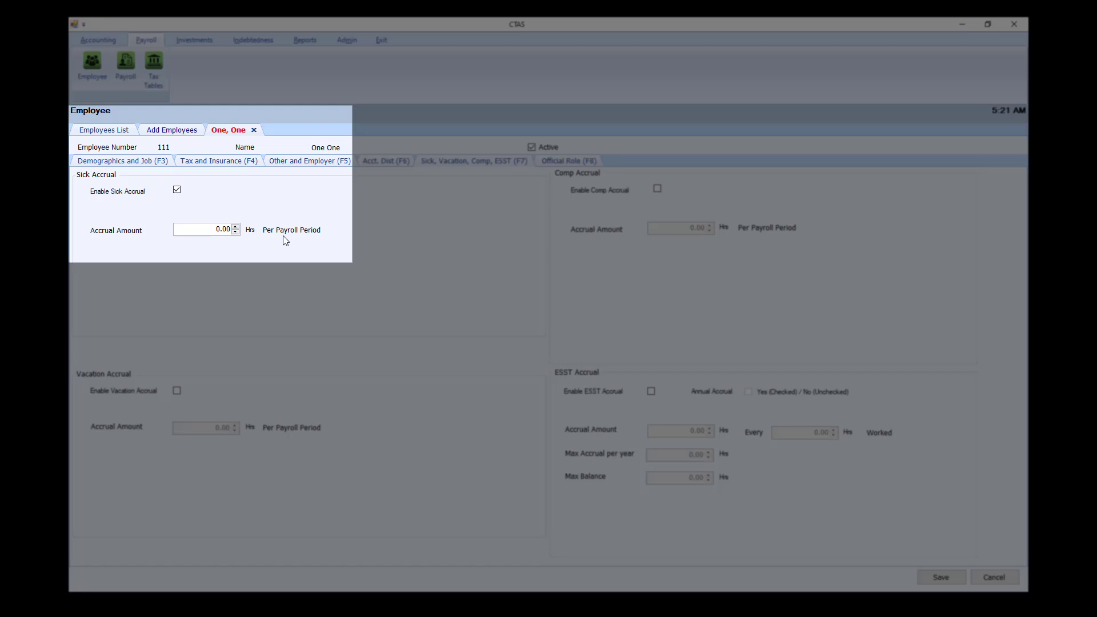
pyautogui.click(235, 226)
pyautogui.write('3')
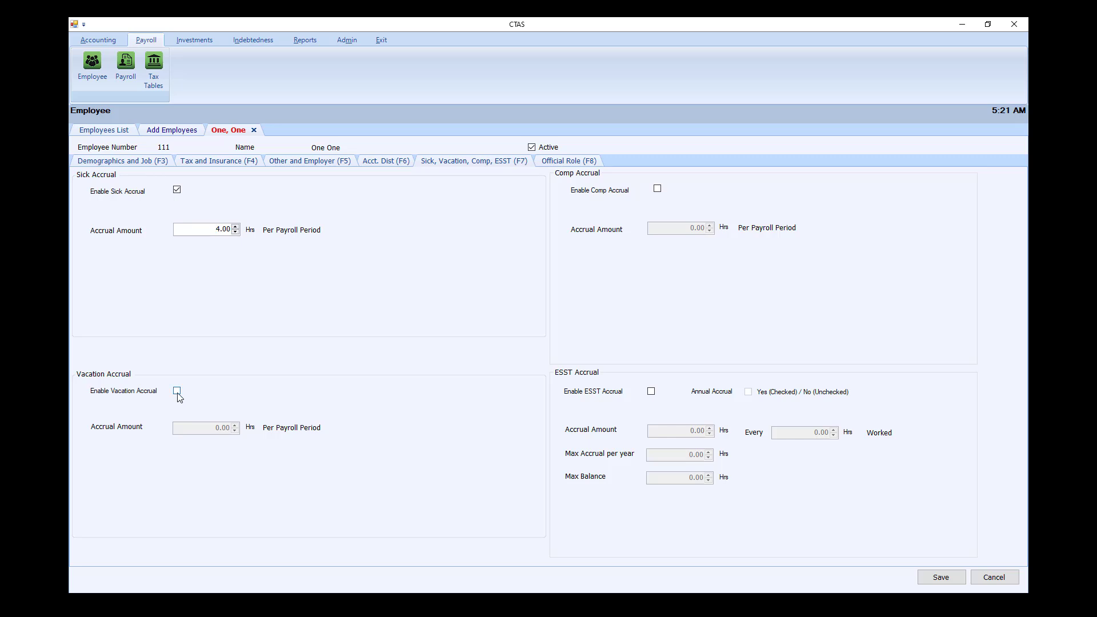
# Enable vacation accrual and comp accrual for the employee, each at 4.00 hours per payroll period.
pyautogui.click(178, 392)
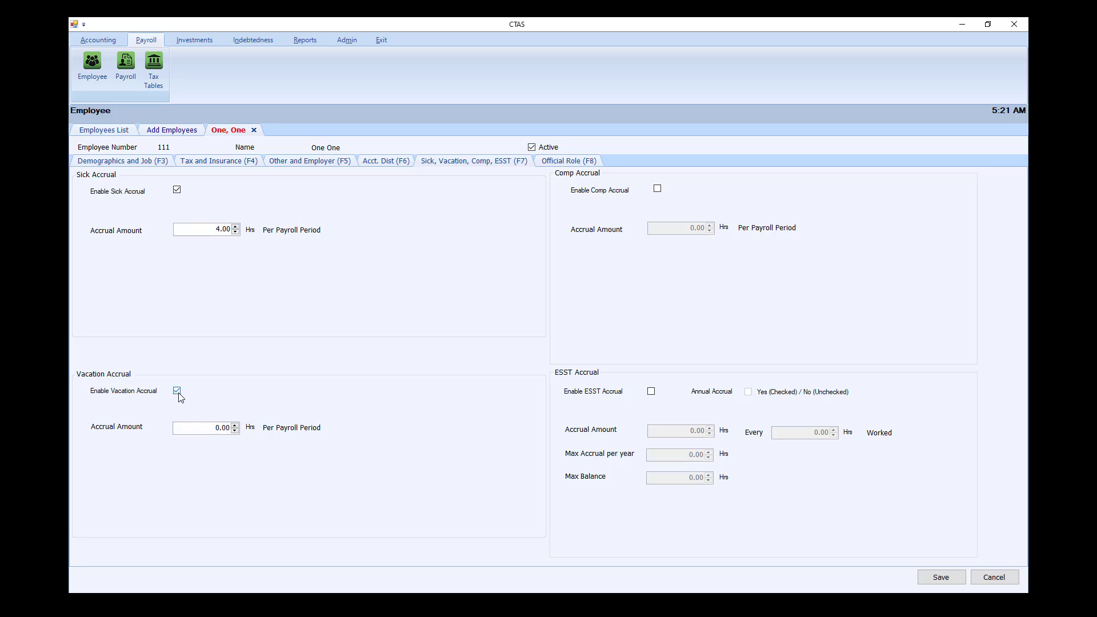
pyautogui.click(235, 429)
pyautogui.write('2')
pyautogui.click(657, 189)
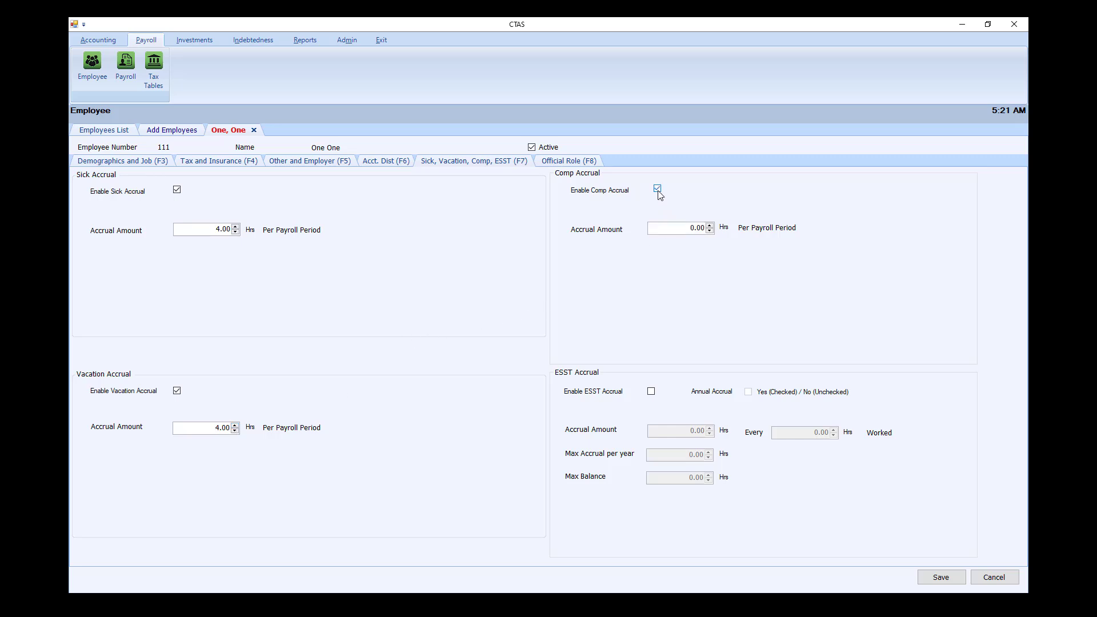
pyautogui.click(710, 227)
# Enable annual ESST accrual with a maximum of 48 hours per year and save the employee record.
pyautogui.click(652, 393)
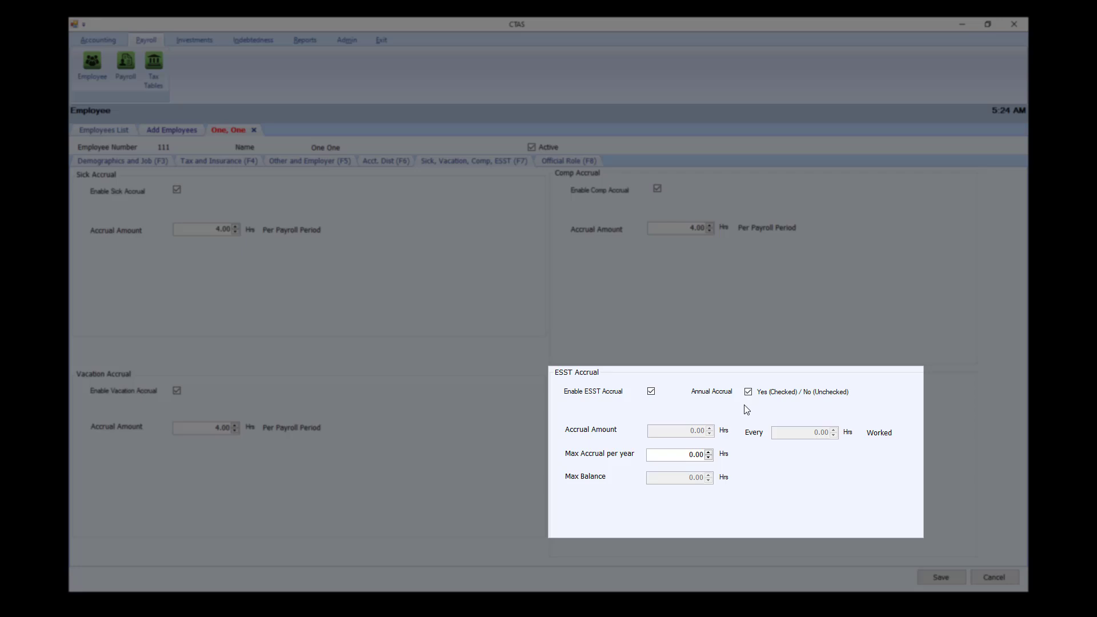
pyautogui.click(680, 456)
pyautogui.moveTo(679, 456); pyautogui.dragTo(743, 452)
pyautogui.write('48')
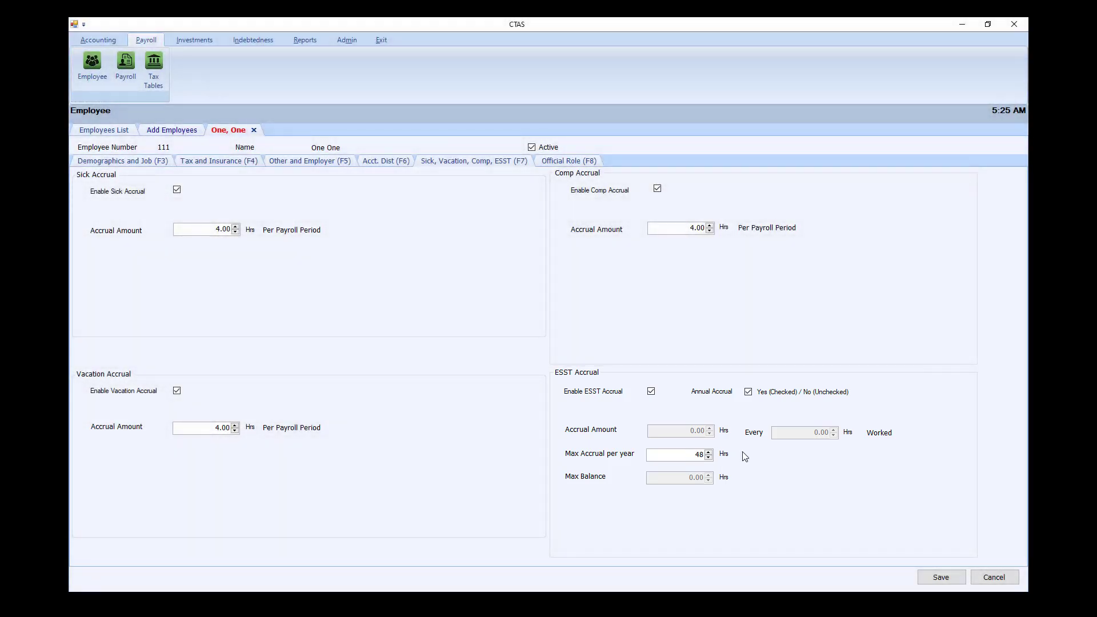
pyautogui.click(942, 577)
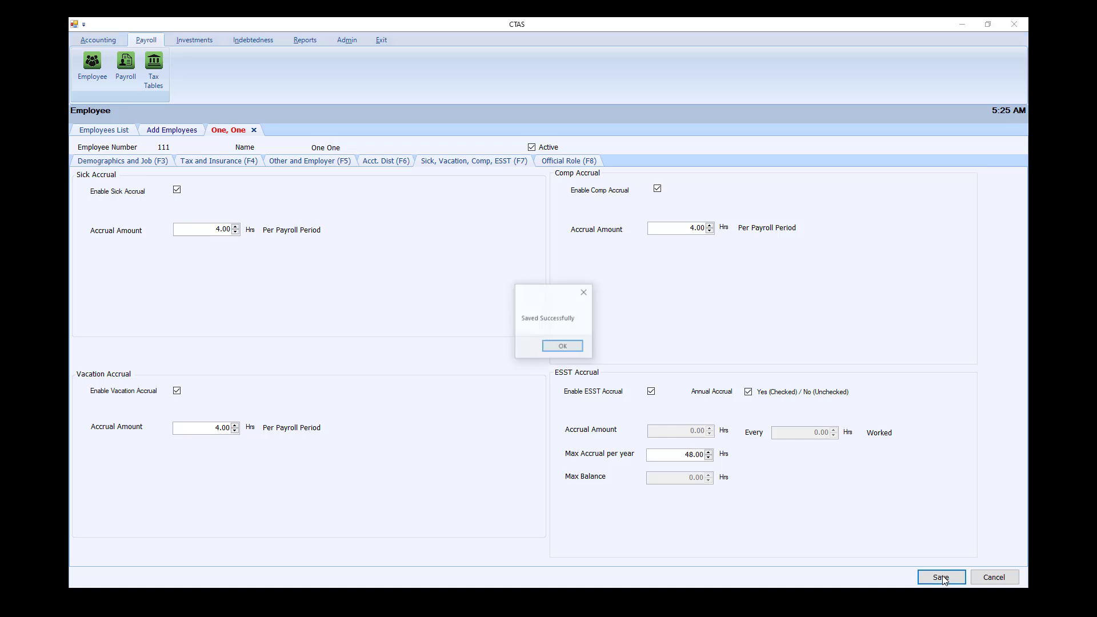
pyautogui.click(563, 347)
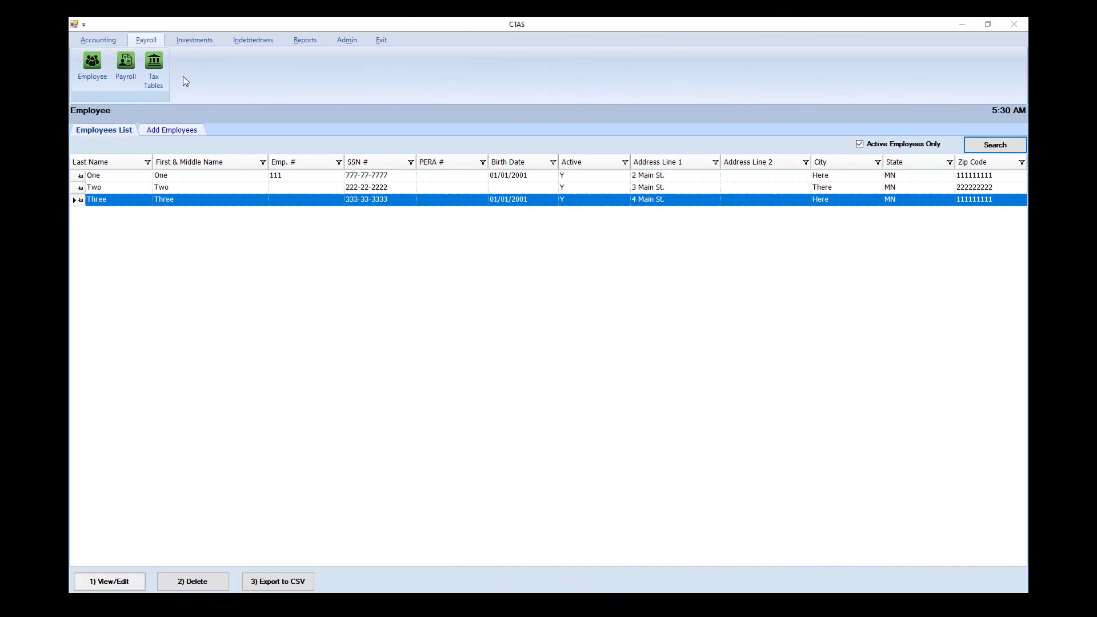
# Create and save a payroll period with the description "Test" and a check date of 06/10/2024.
pyautogui.click(127, 68)
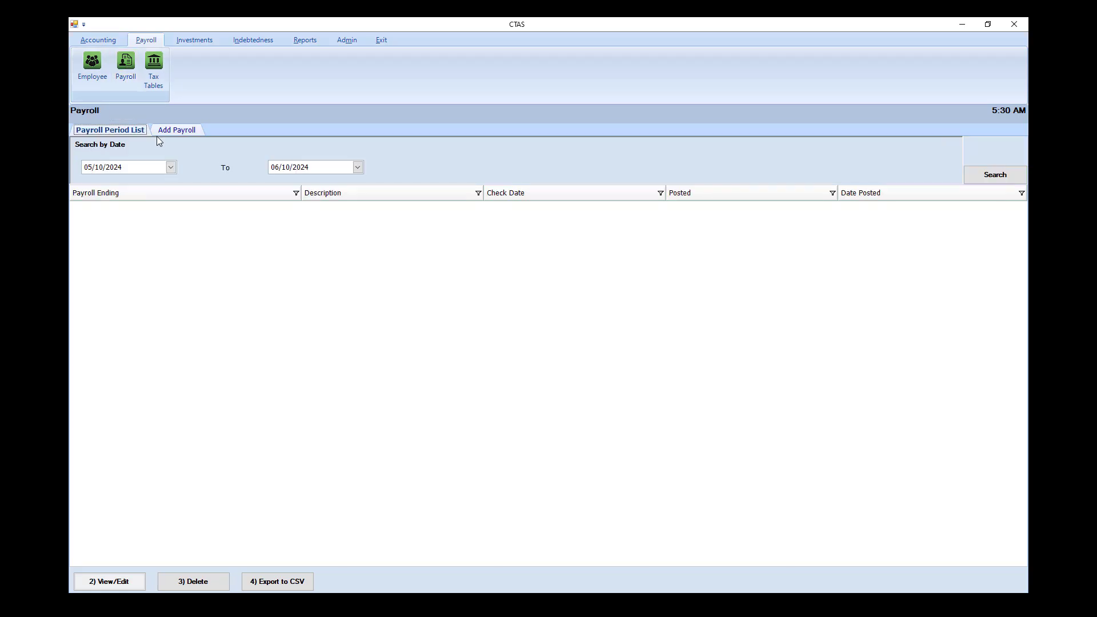
pyautogui.click(172, 129)
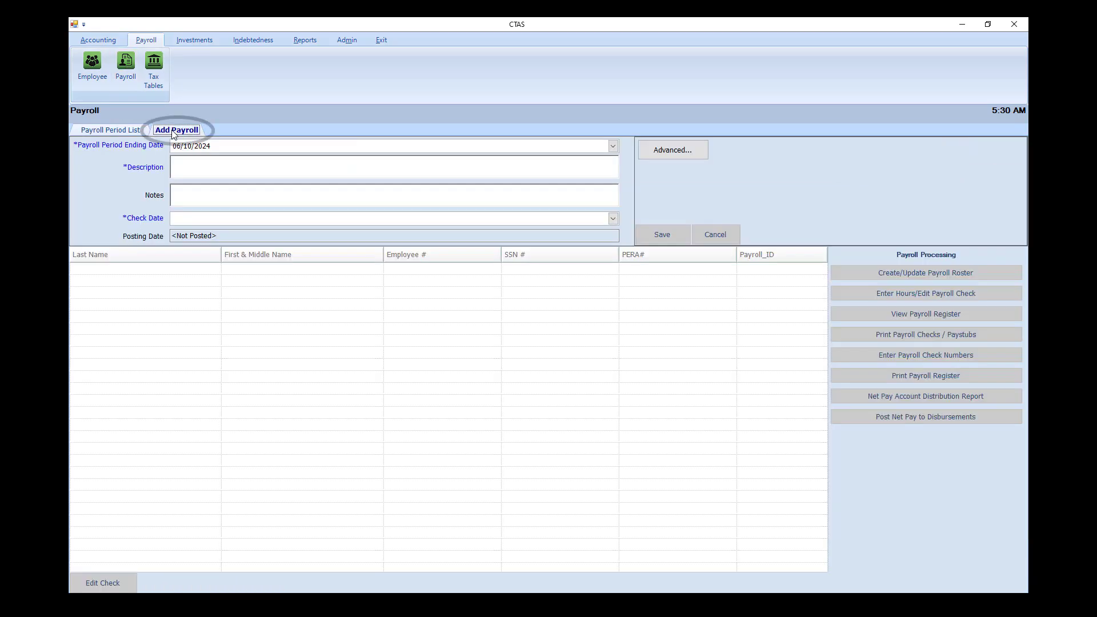
pyautogui.click(196, 171)
pyautogui.write('Test')
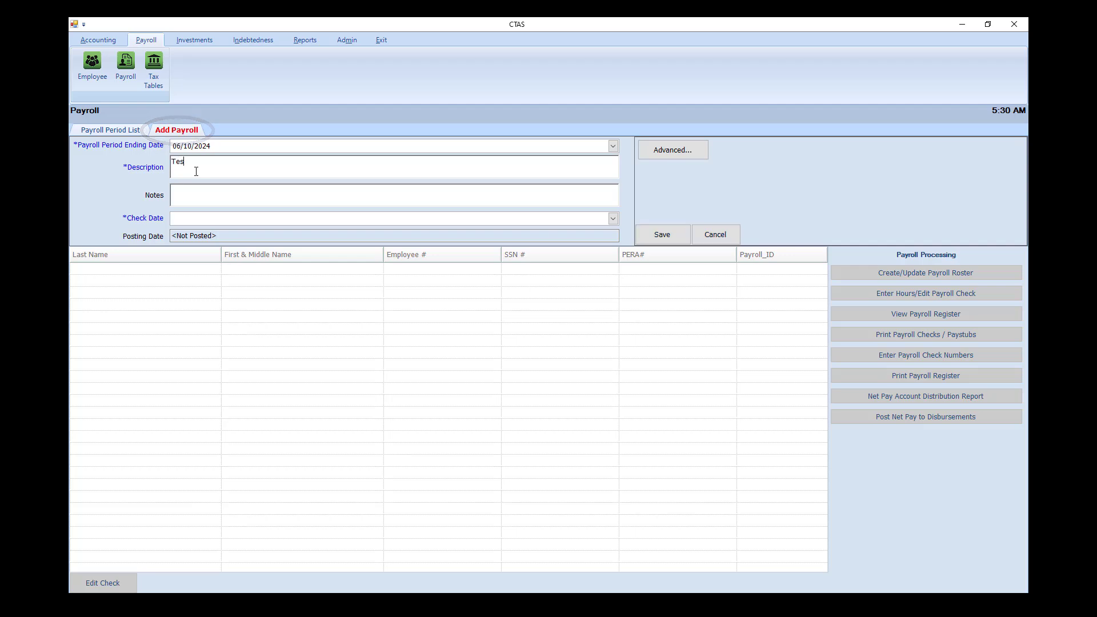
pyautogui.click(612, 218)
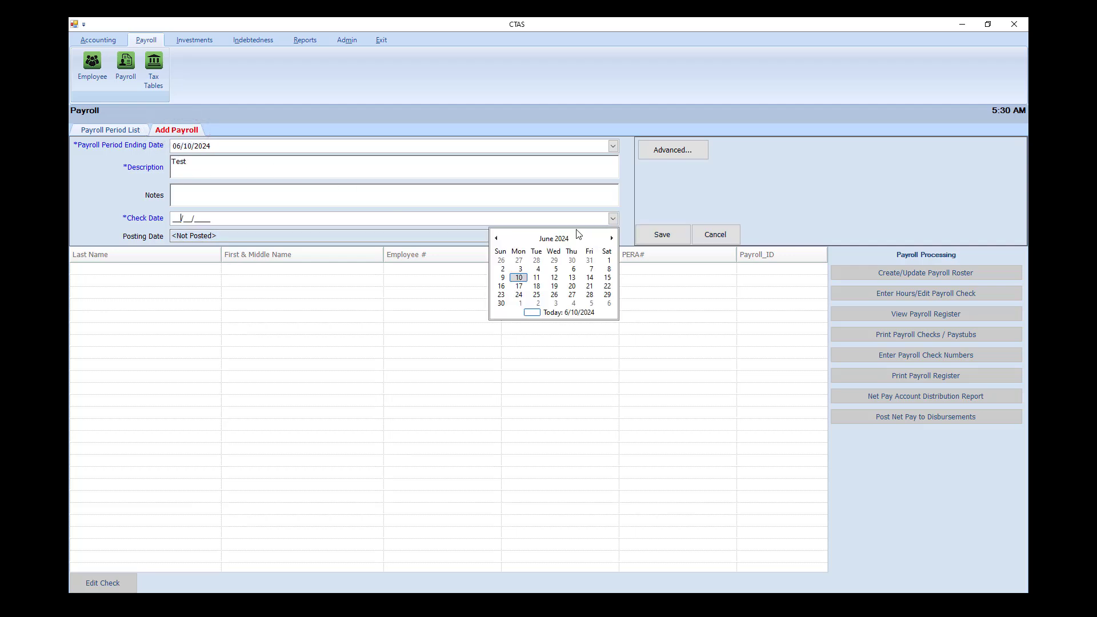
pyautogui.click(522, 282)
pyautogui.click(669, 235)
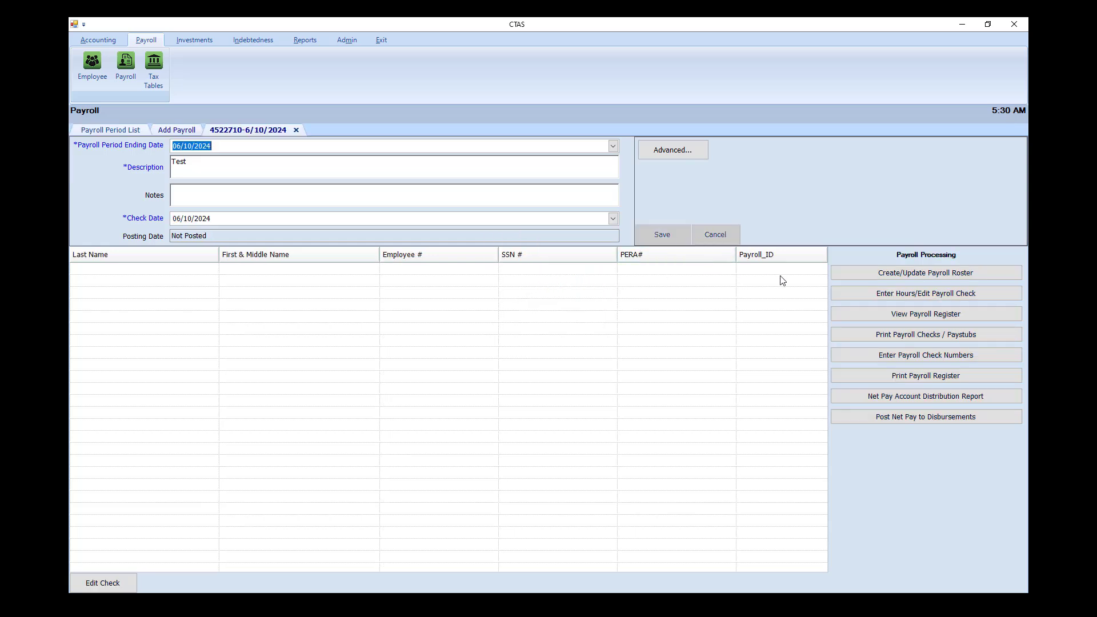
# Add the first listed employee to the payroll roster and save the roster.
pyautogui.click(891, 274)
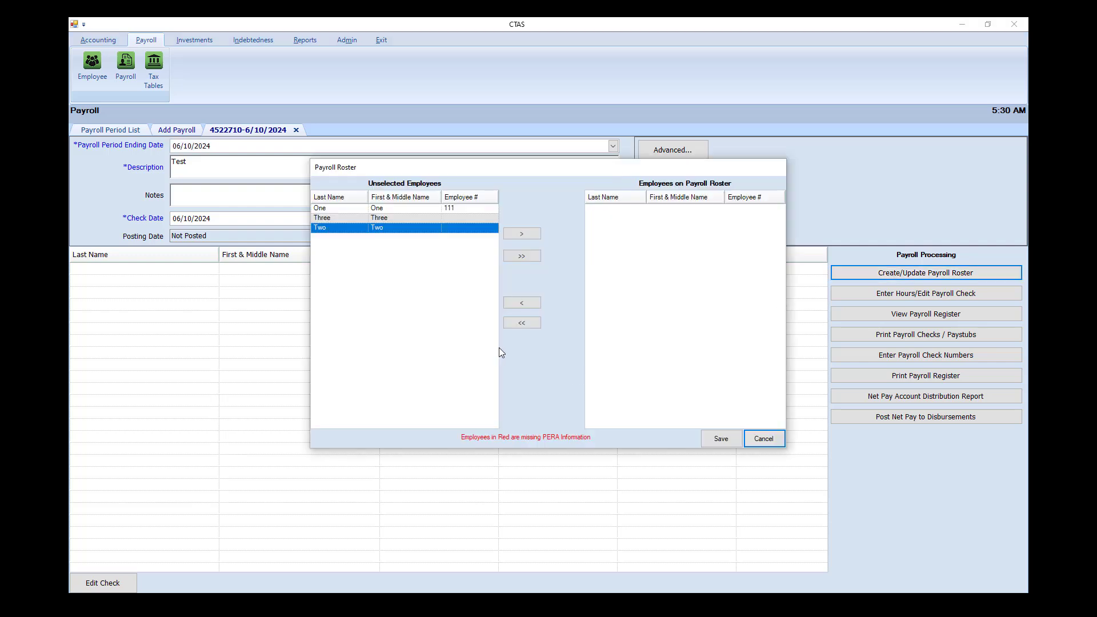
pyautogui.doubleClick(411, 209)
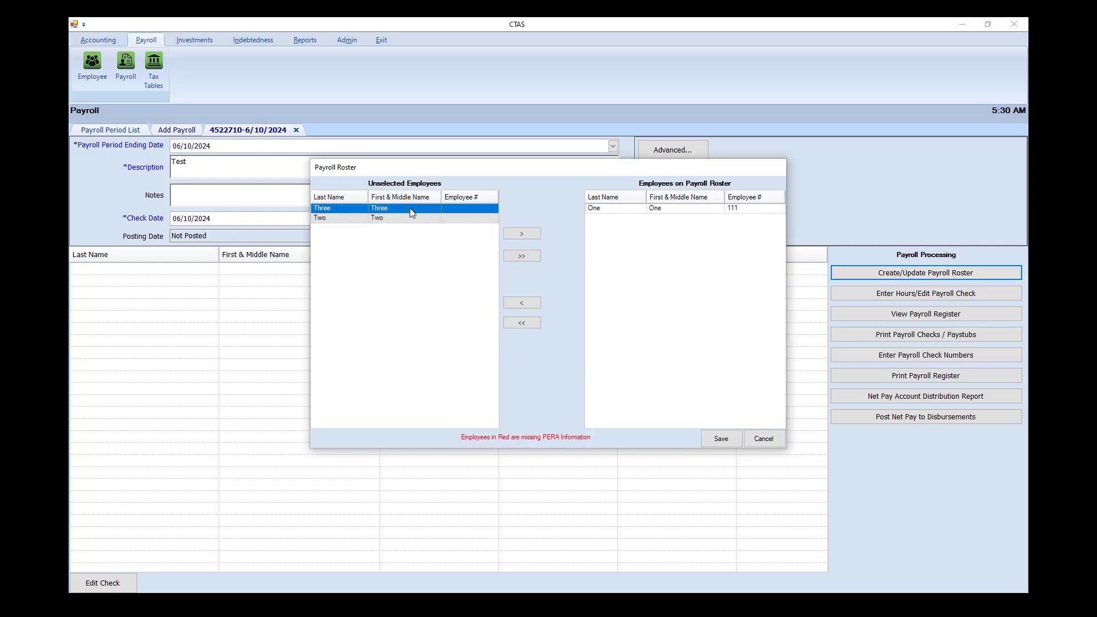
pyautogui.click(723, 439)
# Enter 40 regular hours at the $15.000 rate on the employee's payroll check.
pyautogui.click(862, 294)
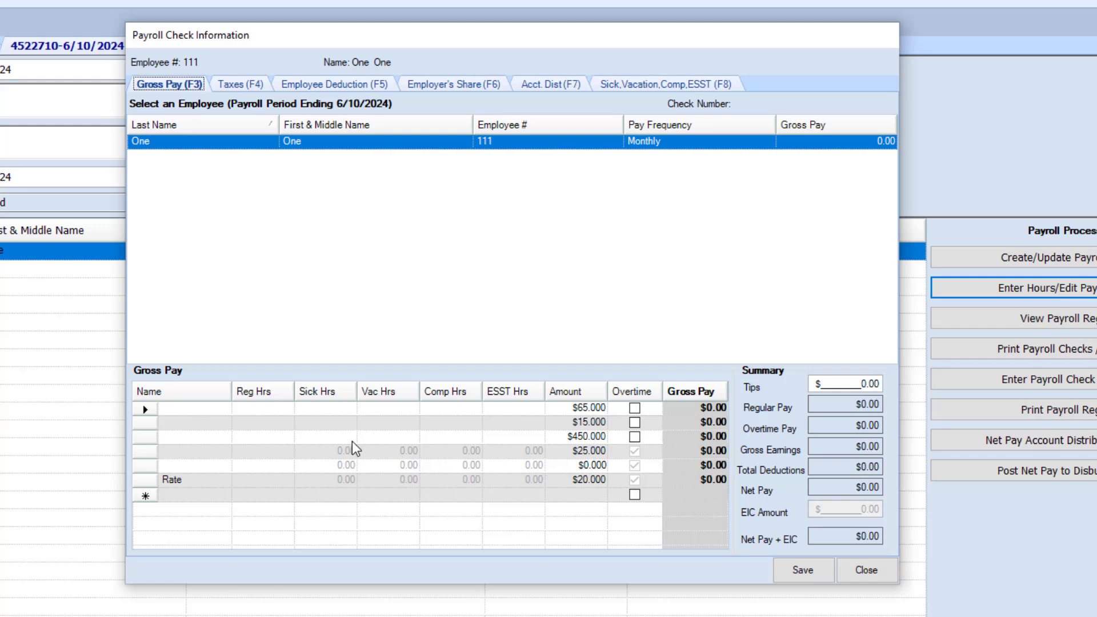
pyautogui.click(273, 428)
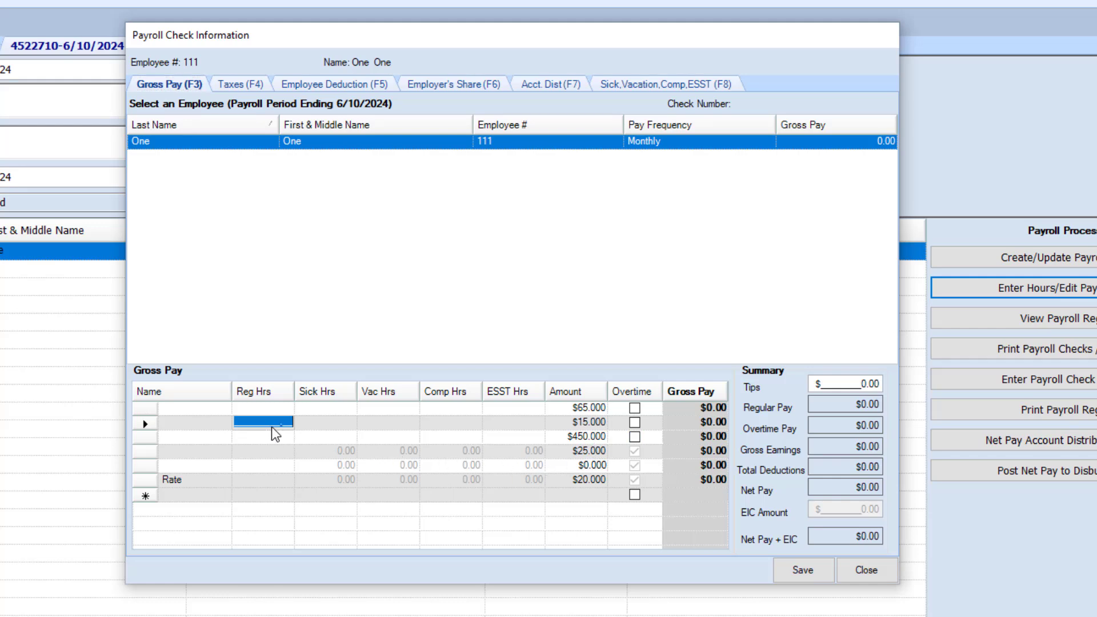
pyautogui.write('40')
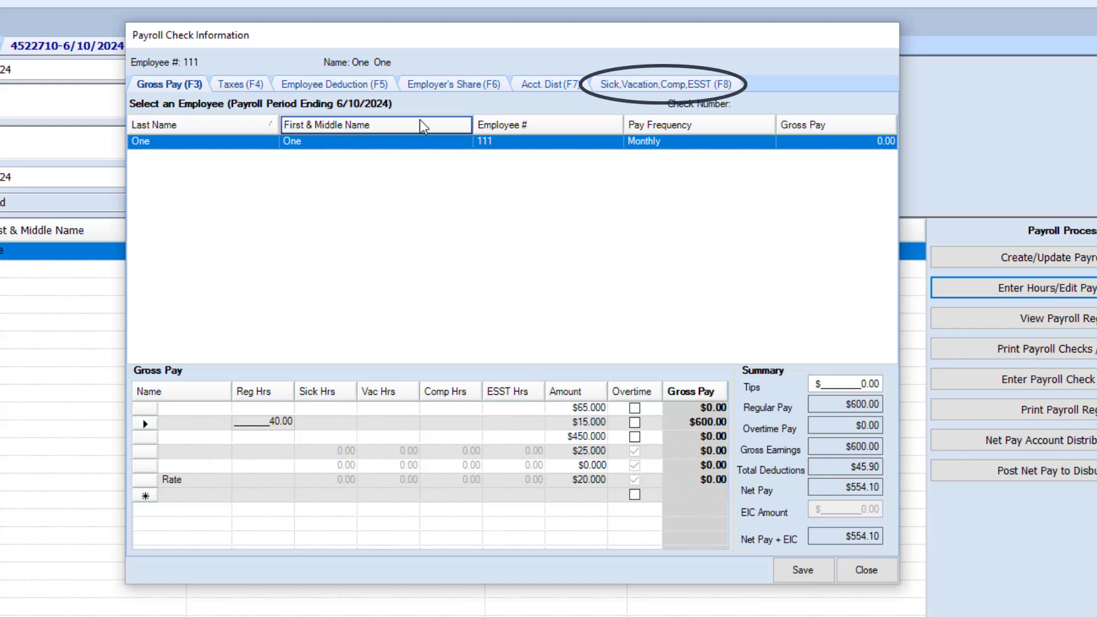
# Set the accrued sick balance adjustment to 3.00 hours, then save and close the payroll check information.
pyautogui.click(668, 84)
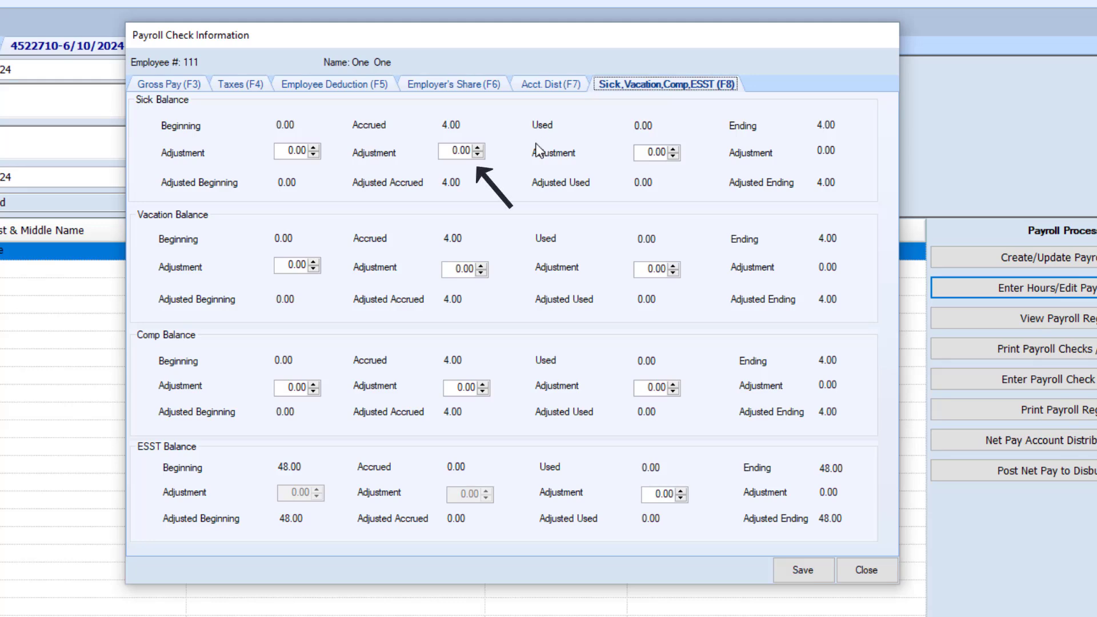
pyautogui.click(479, 149)
pyautogui.click(479, 149)
pyautogui.click(479, 149)
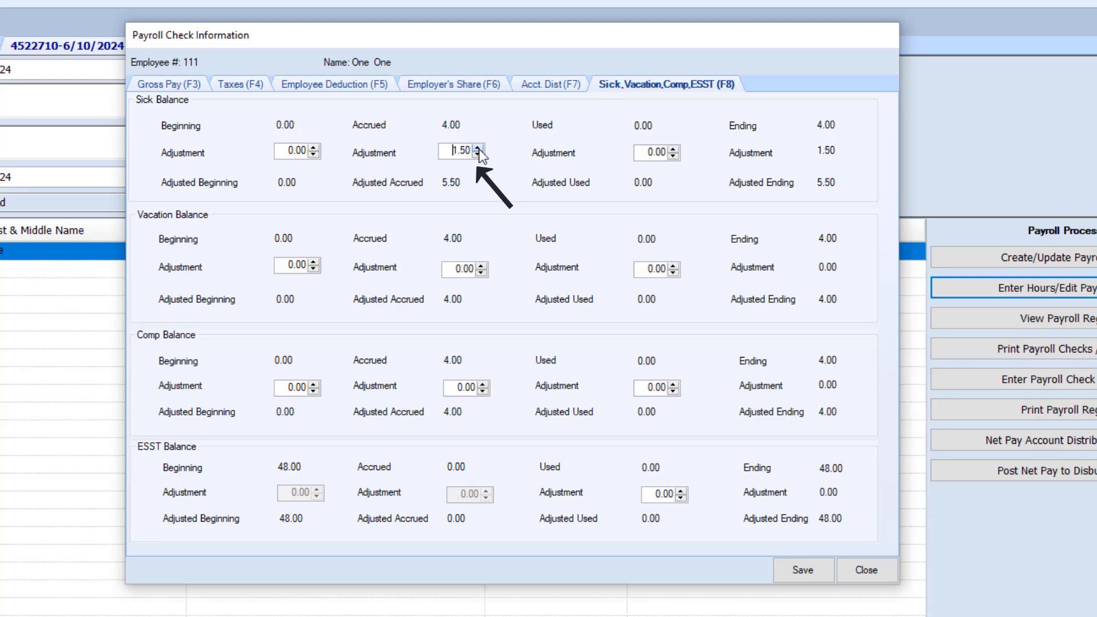
pyautogui.click(479, 149)
pyautogui.click(479, 149)
pyautogui.click(815, 572)
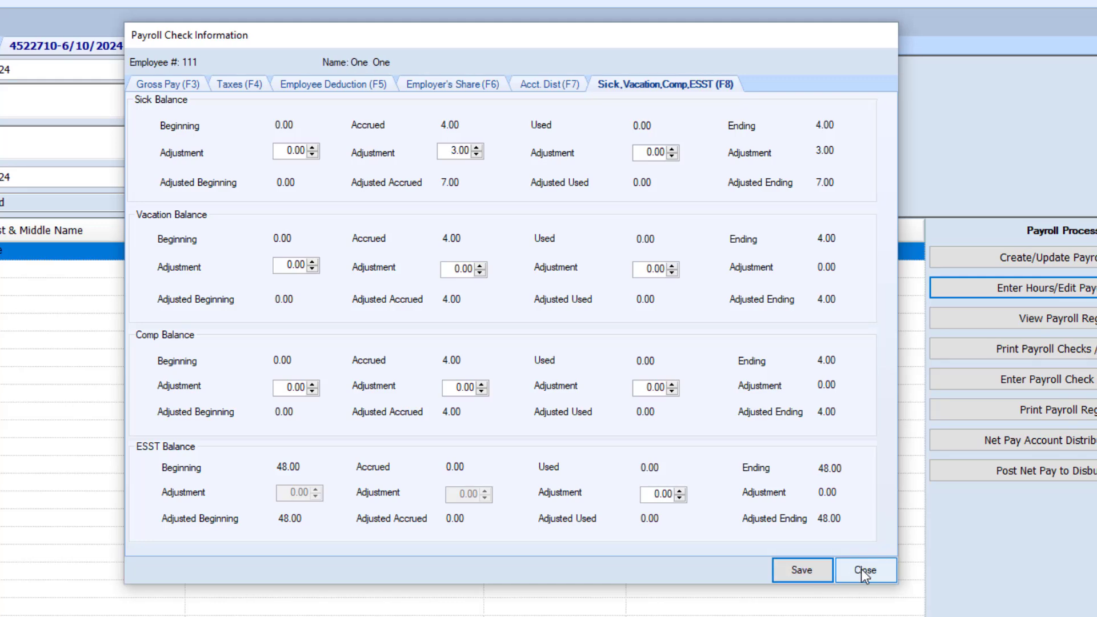
pyautogui.click(862, 570)
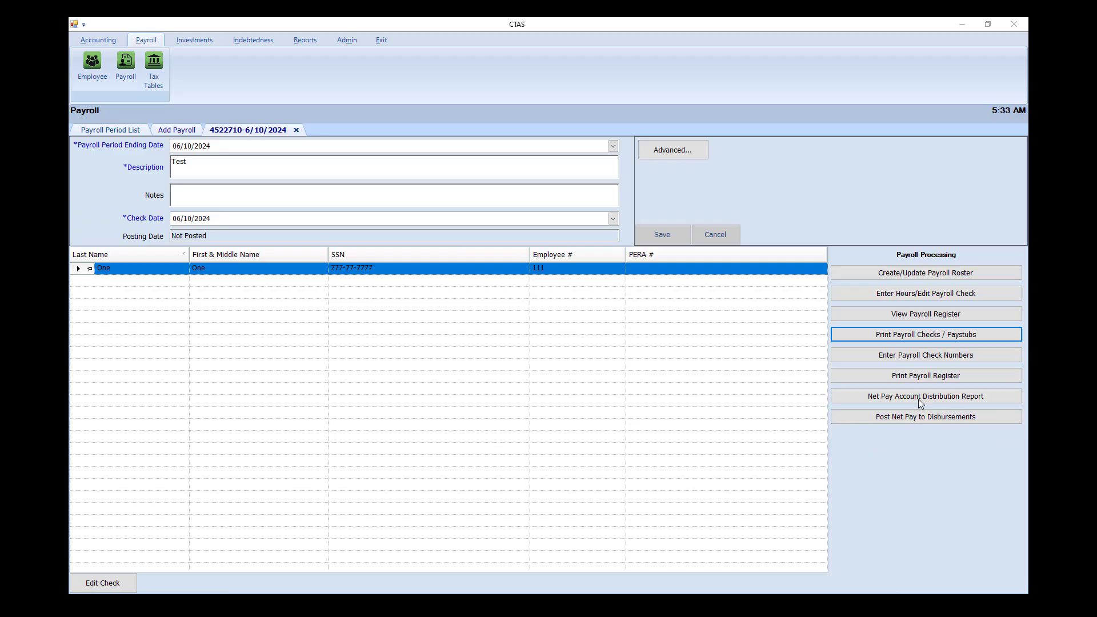
# Preview the payroll check and paystub without vertical adjustment and examine the sick, vacation, comp and ESST balances.
pyautogui.click(868, 342)
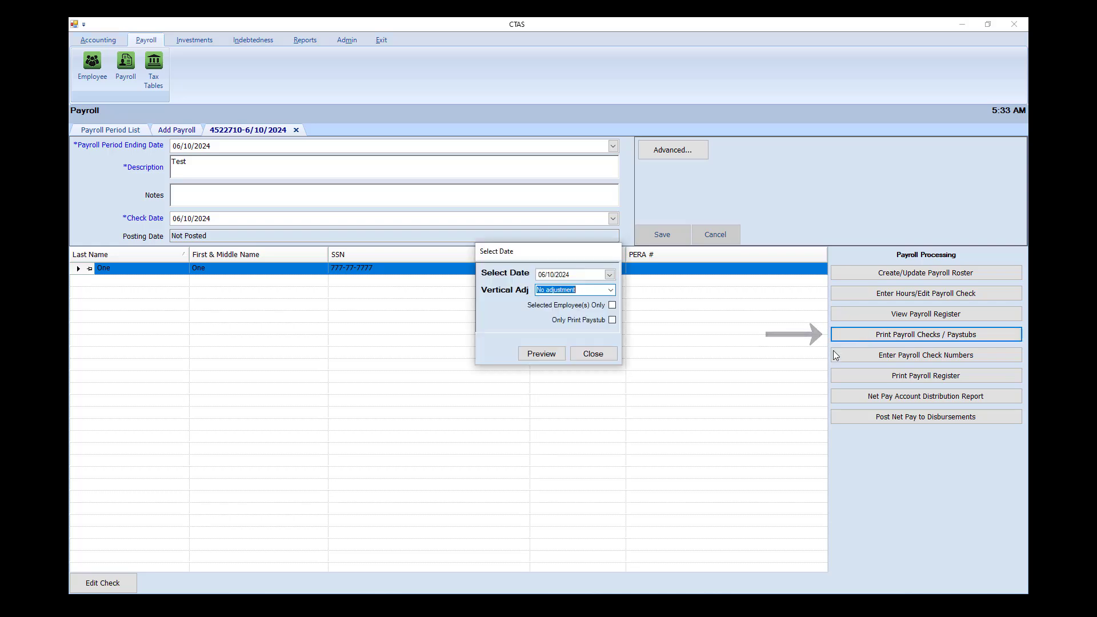
pyautogui.click(534, 355)
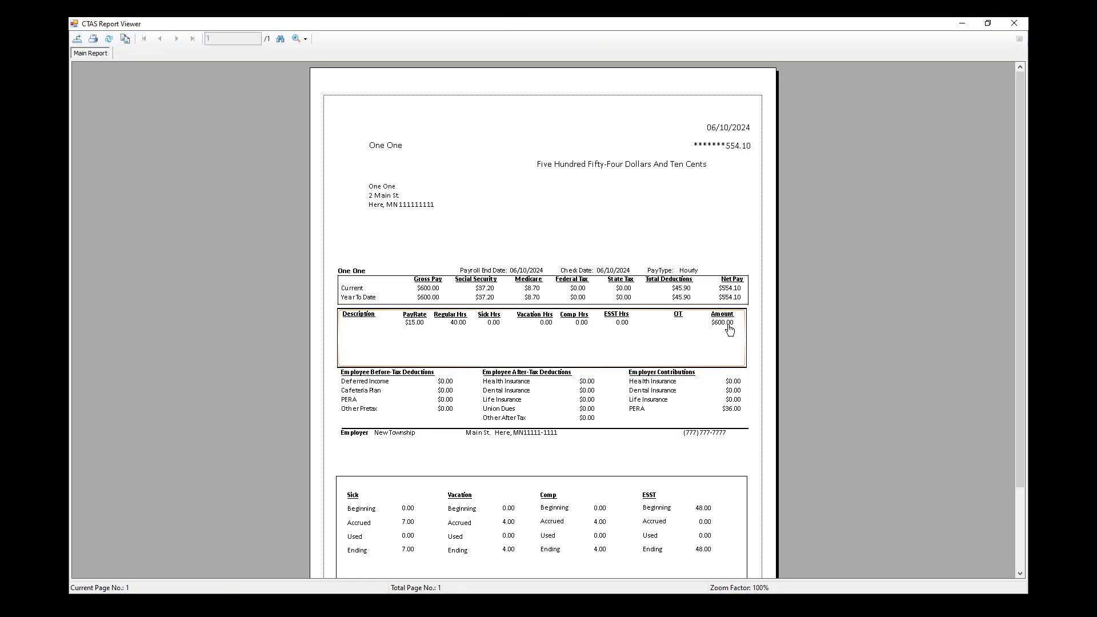
pyautogui.scroll(-2, 744, 343)
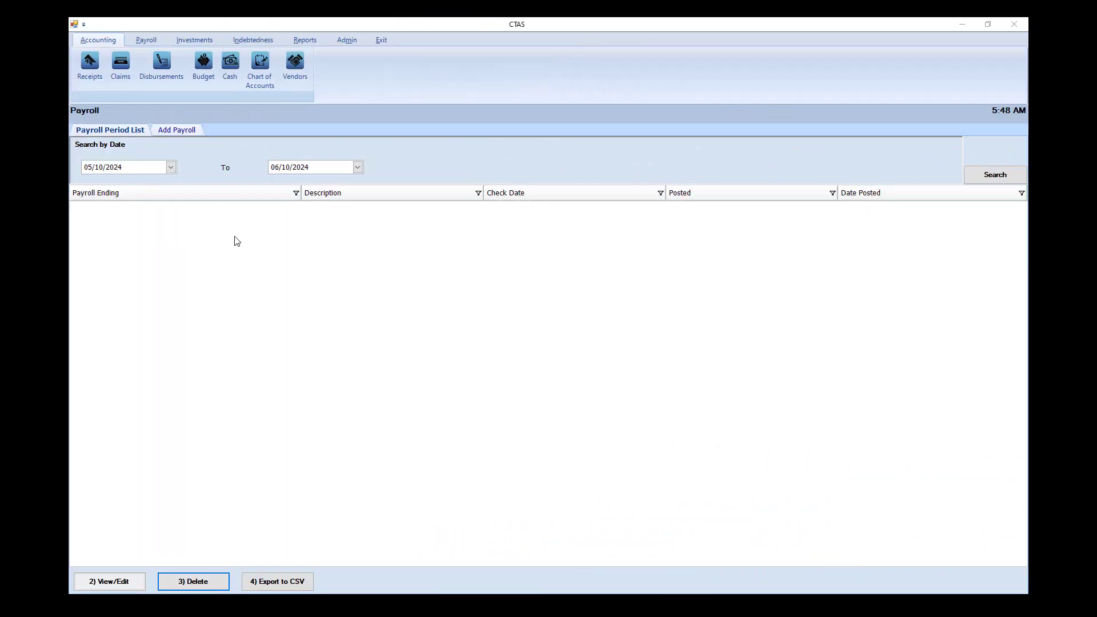
# Add another payroll period described as "Test" with check date 06/10/2024 and save it.
pyautogui.click(150, 40)
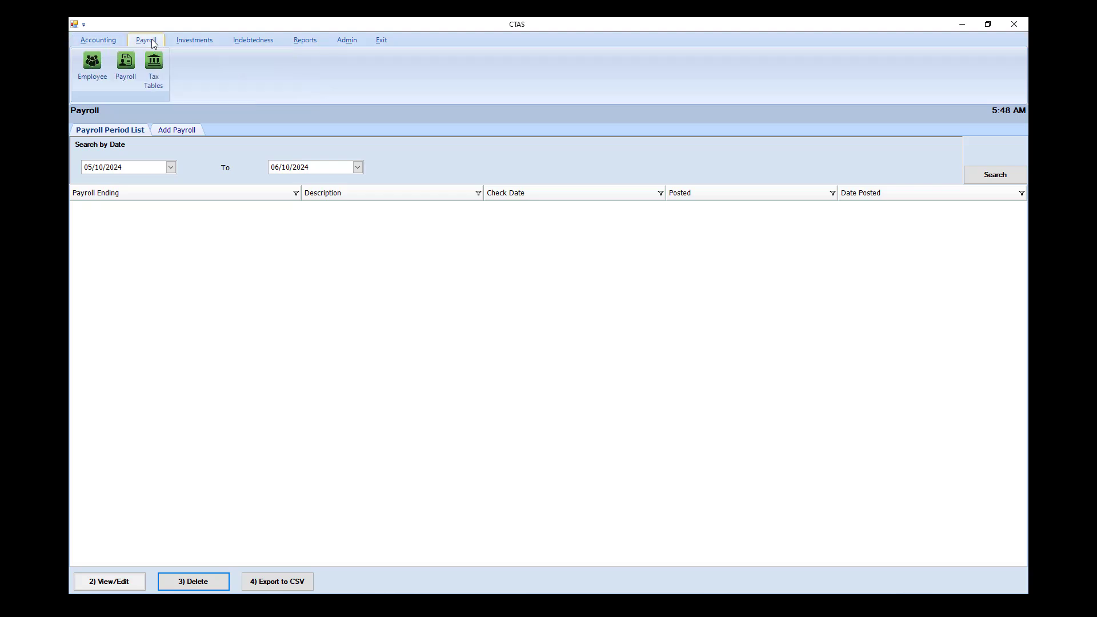
pyautogui.click(126, 76)
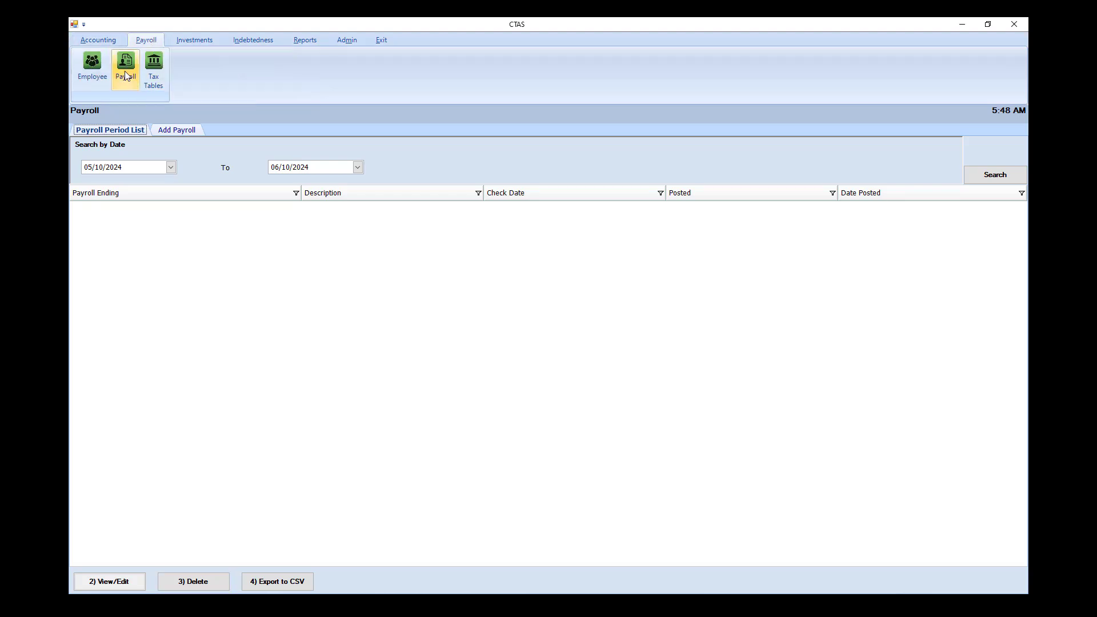
pyautogui.click(170, 131)
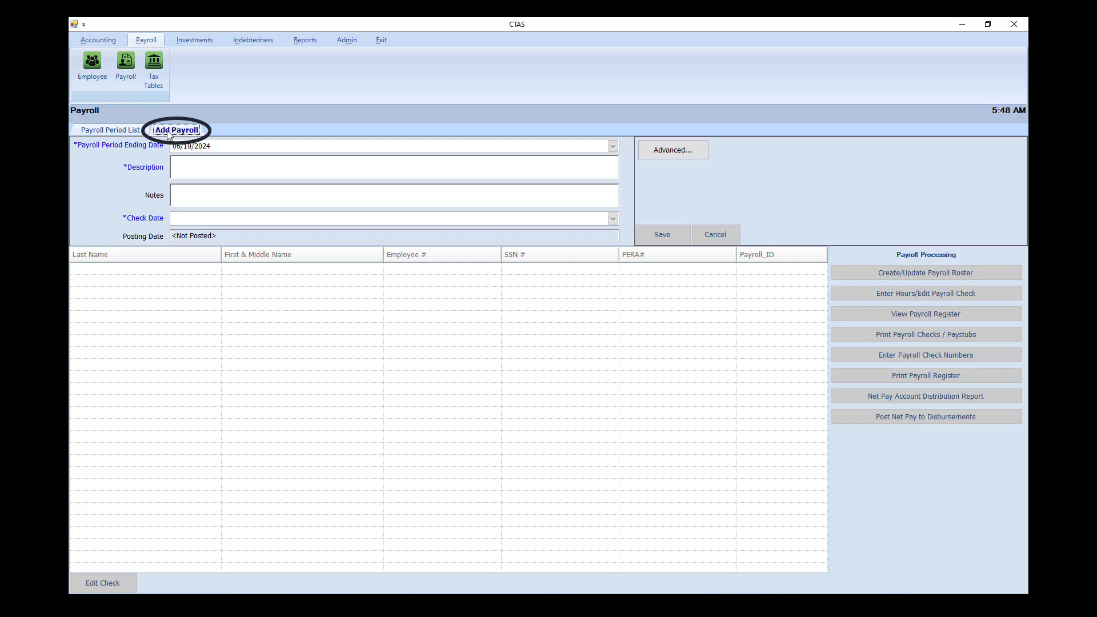
pyautogui.click(178, 164)
pyautogui.write('T')
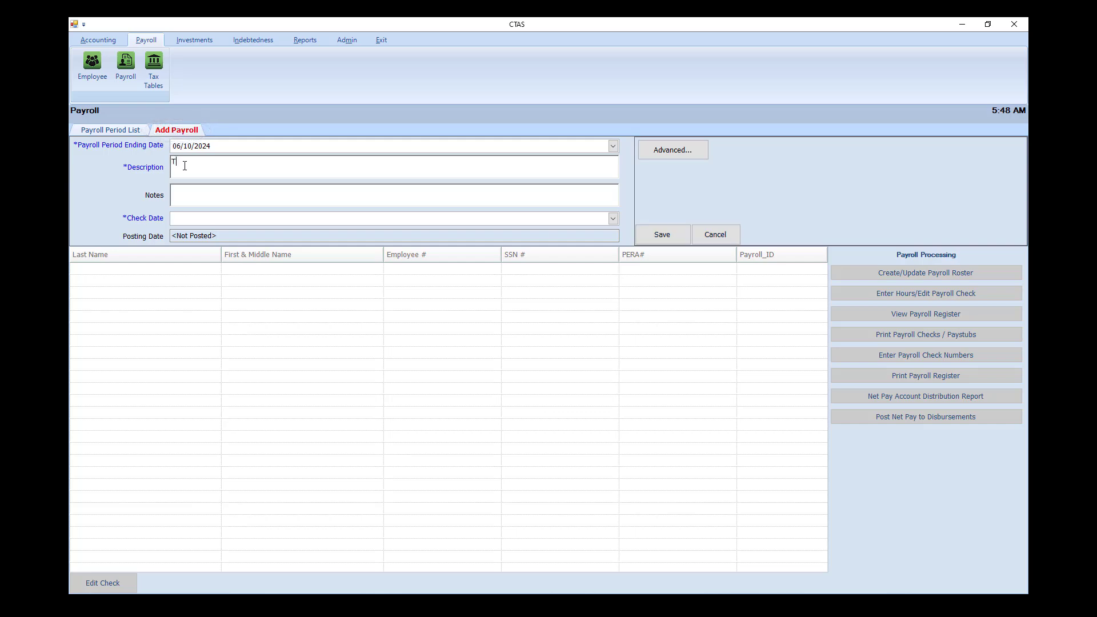
pyautogui.write('est')
pyautogui.click(612, 219)
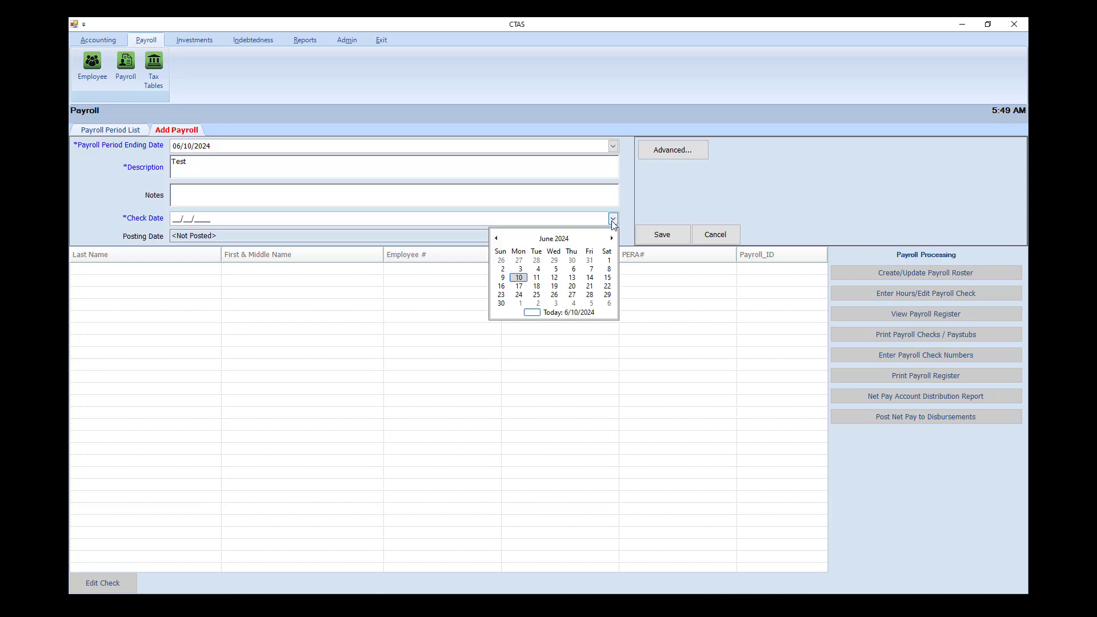
pyautogui.click(520, 279)
pyautogui.click(662, 235)
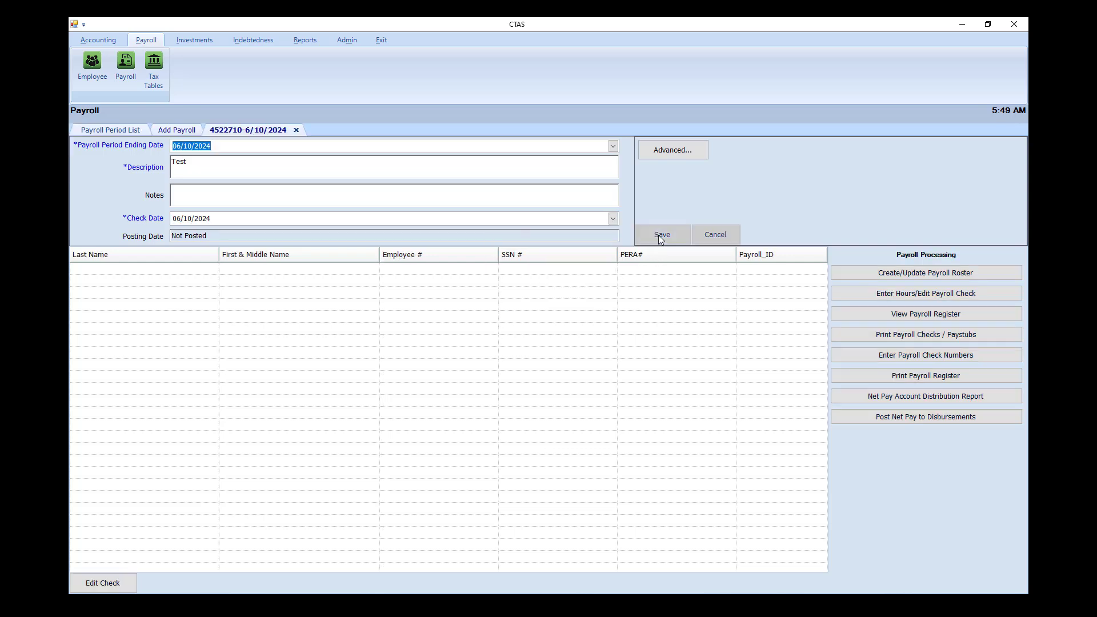
# Try to add the first listed employee to the payroll roster of the Test payroll period.
pyautogui.click(864, 277)
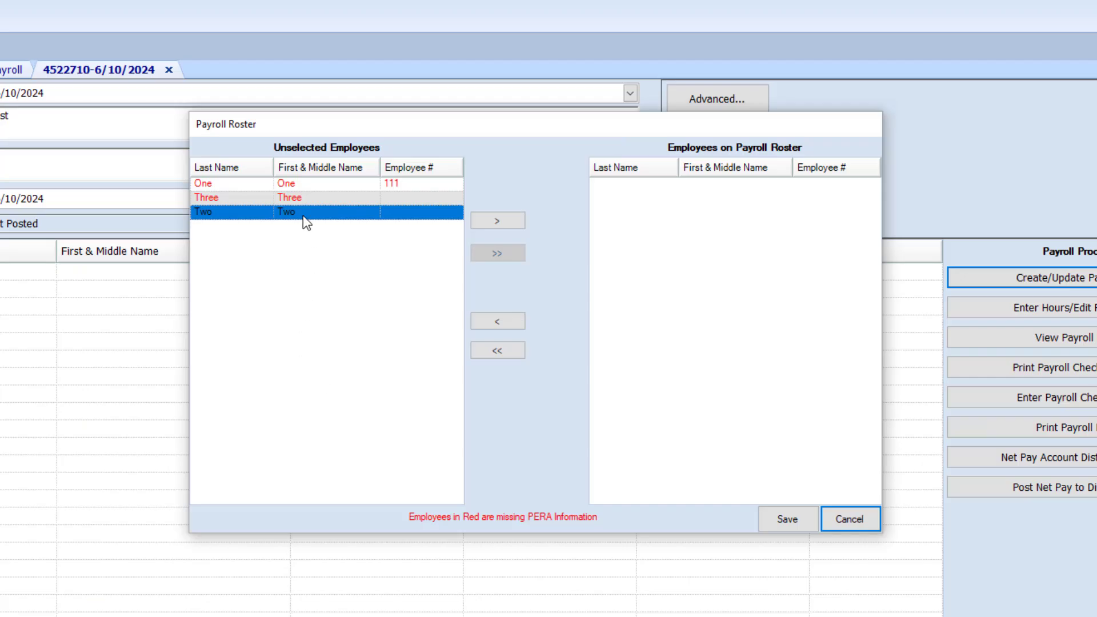
pyautogui.doubleClick(243, 186)
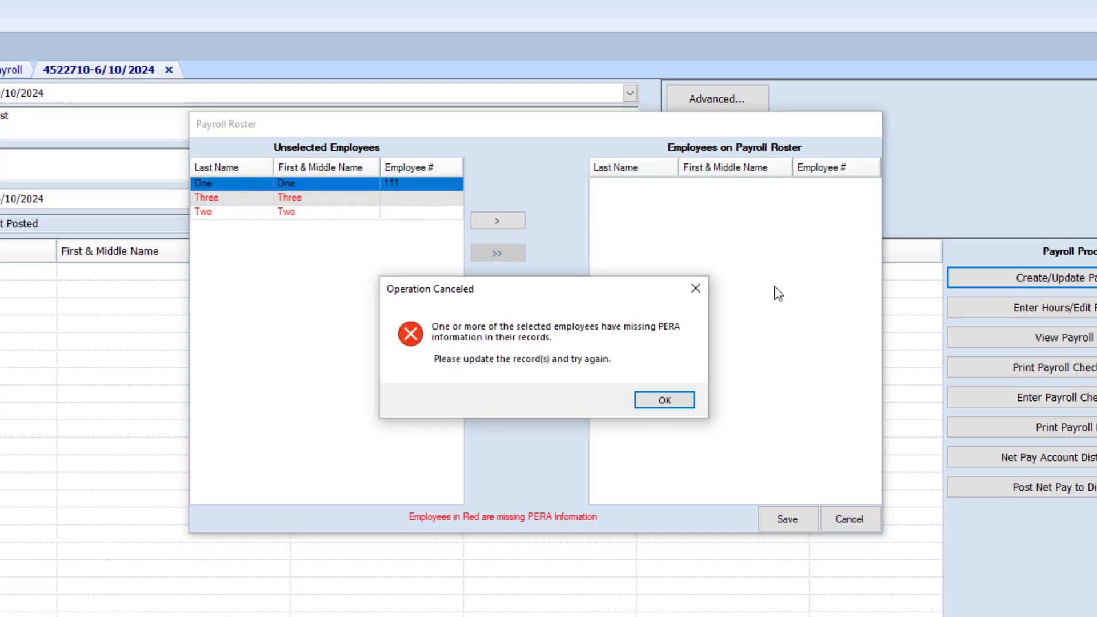
pyautogui.click(677, 403)
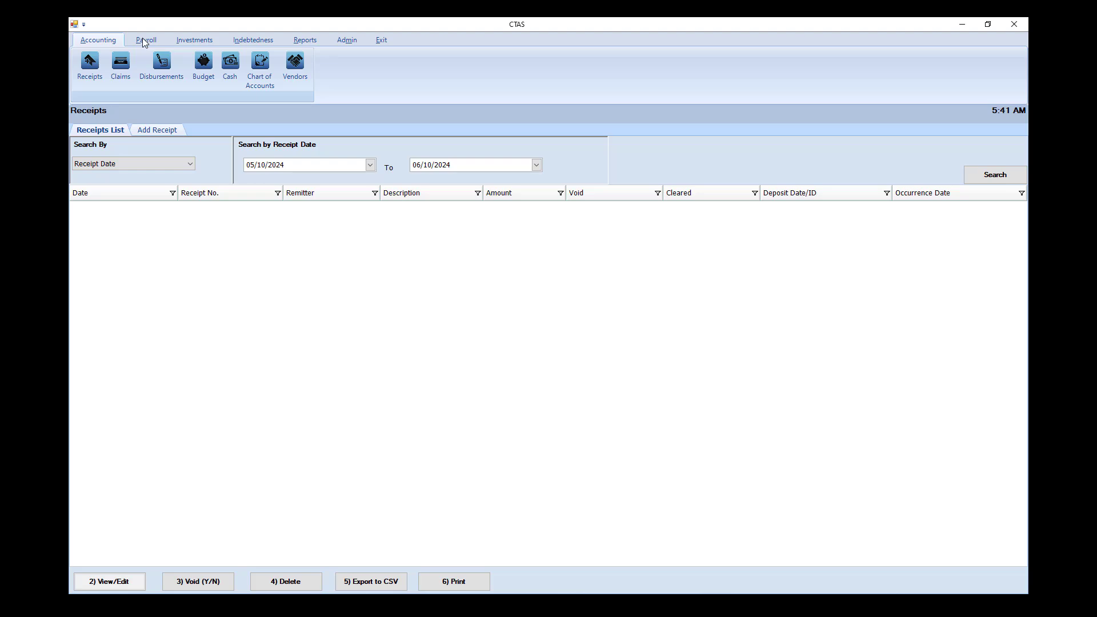
# Set the first listed employee's PERA plan type to Defined Contribution Plan (DCP) and save the employee record.
pyautogui.click(144, 39)
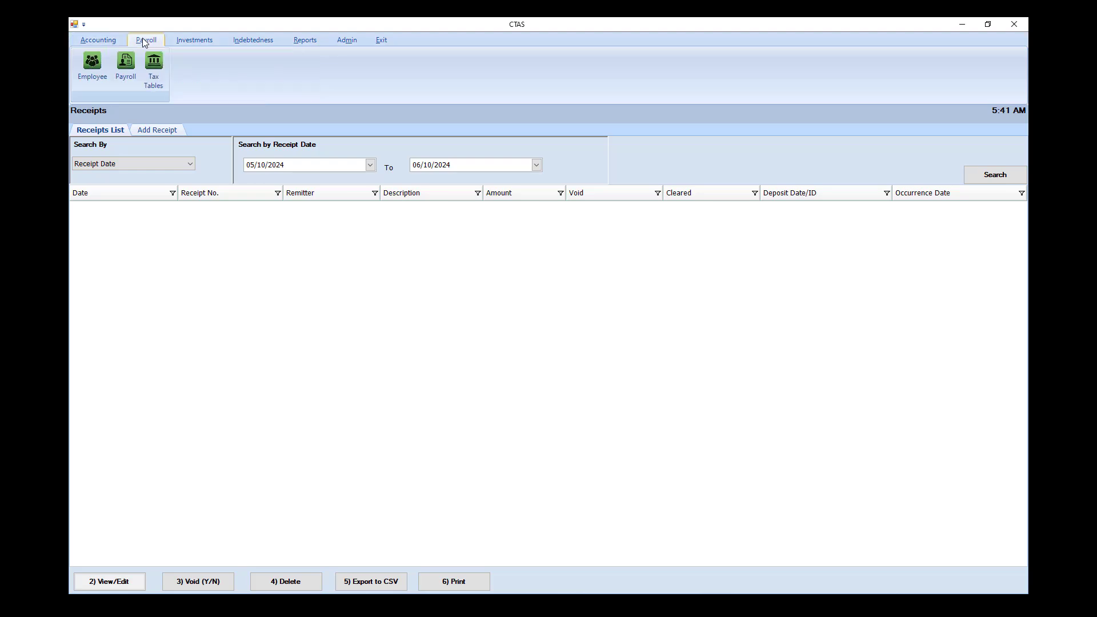
pyautogui.click(92, 67)
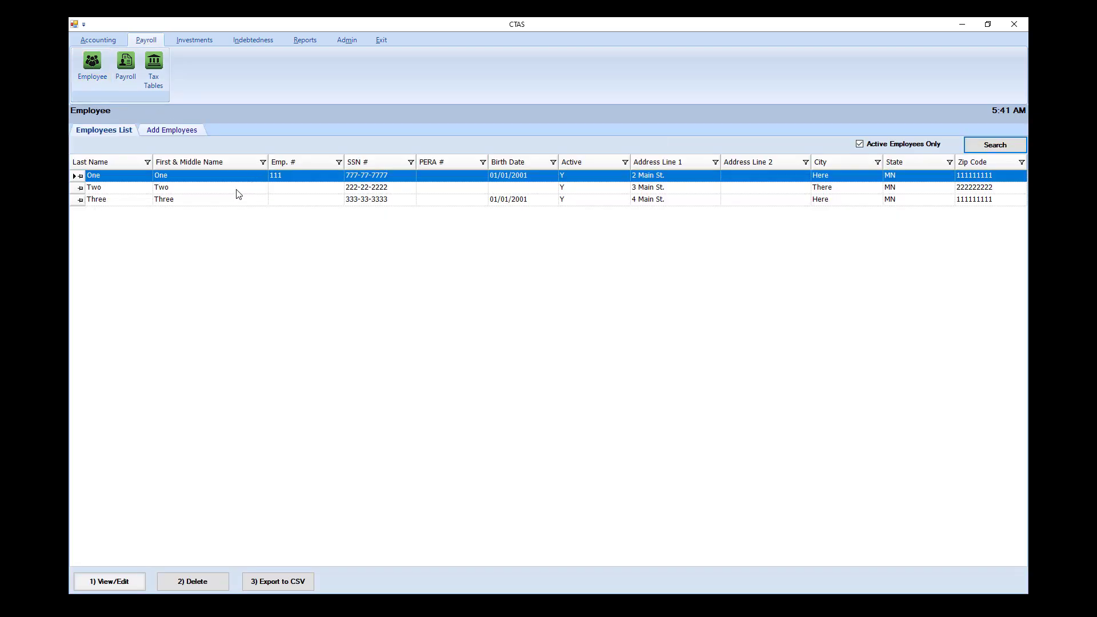
pyautogui.doubleClick(120, 179)
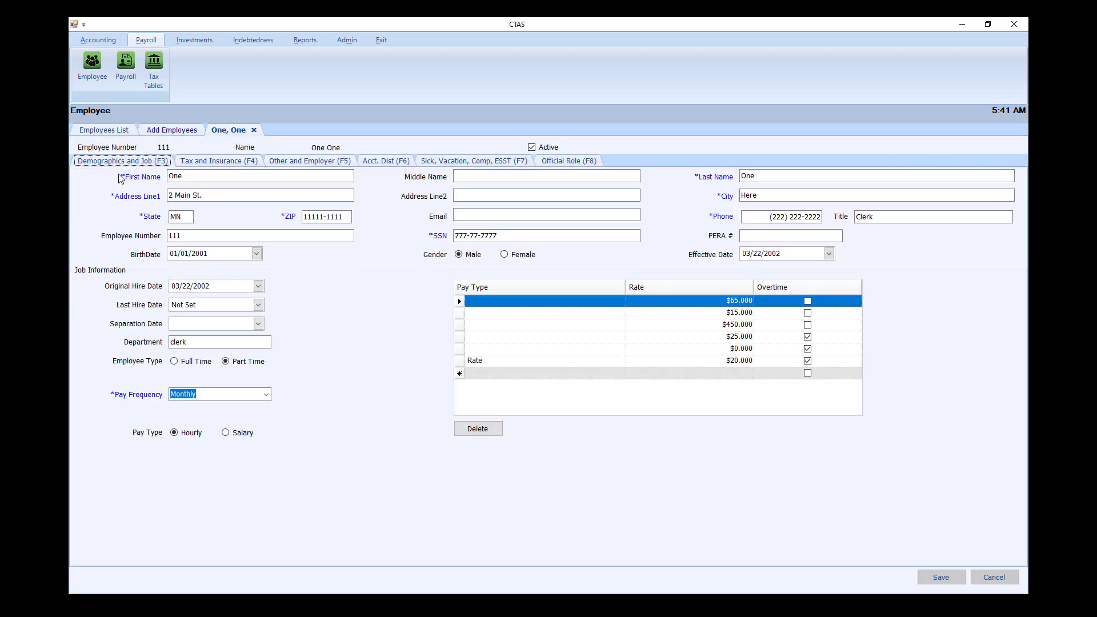
pyautogui.click(306, 162)
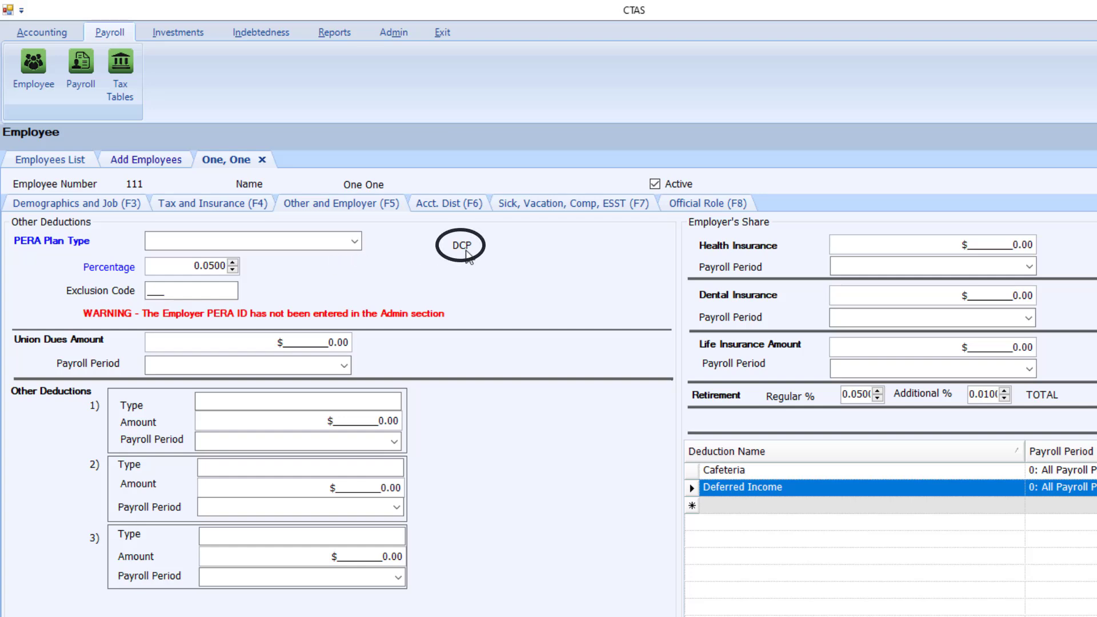
pyautogui.click(355, 240)
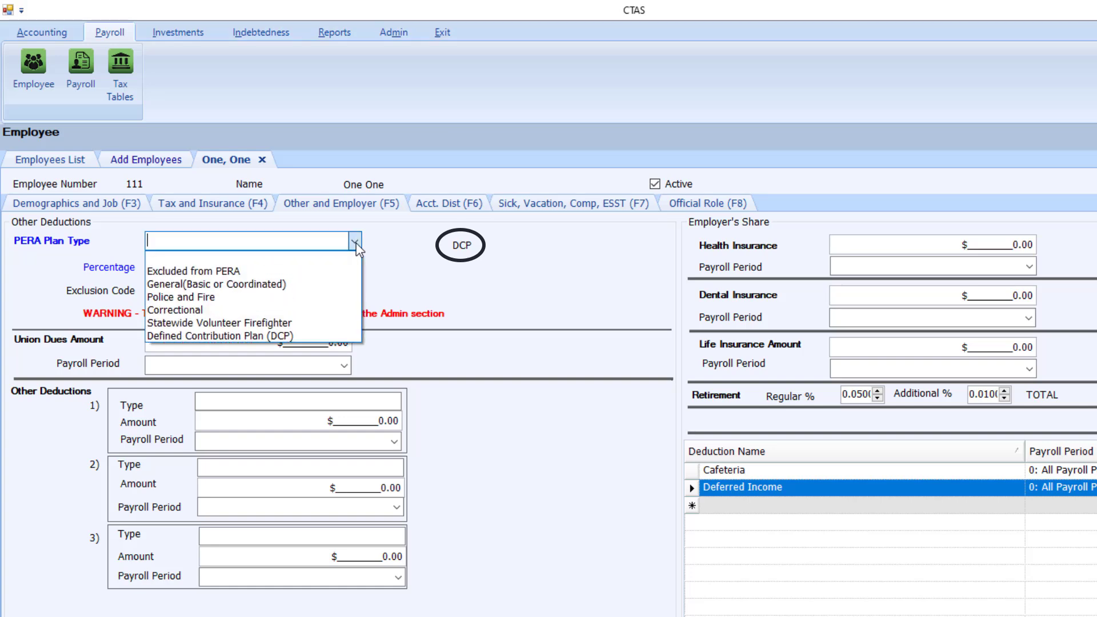
pyautogui.click(299, 336)
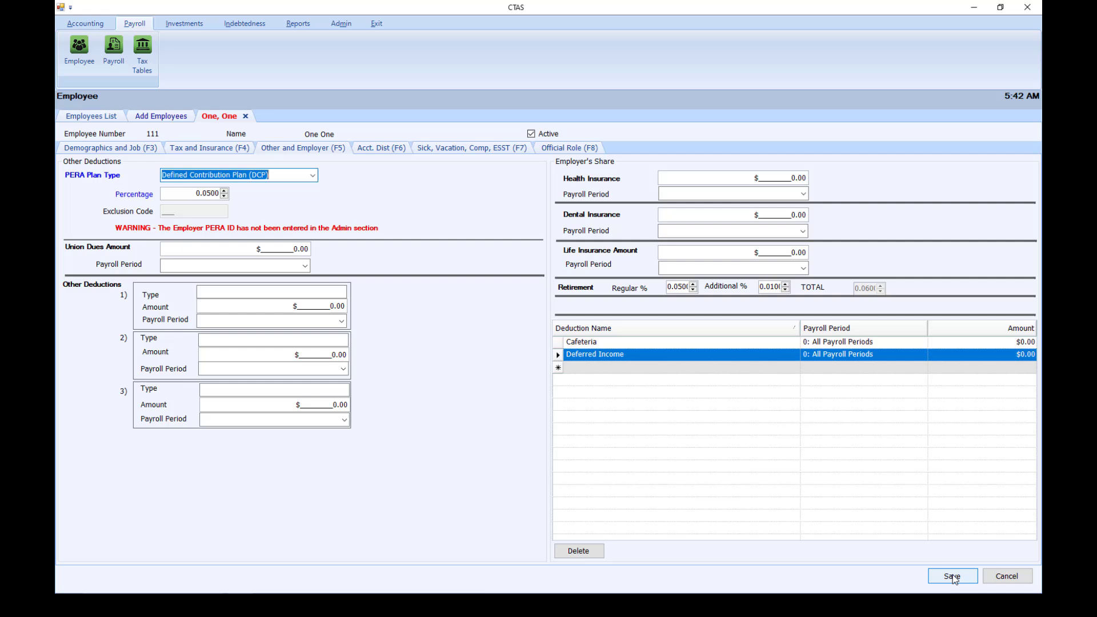
pyautogui.click(952, 576)
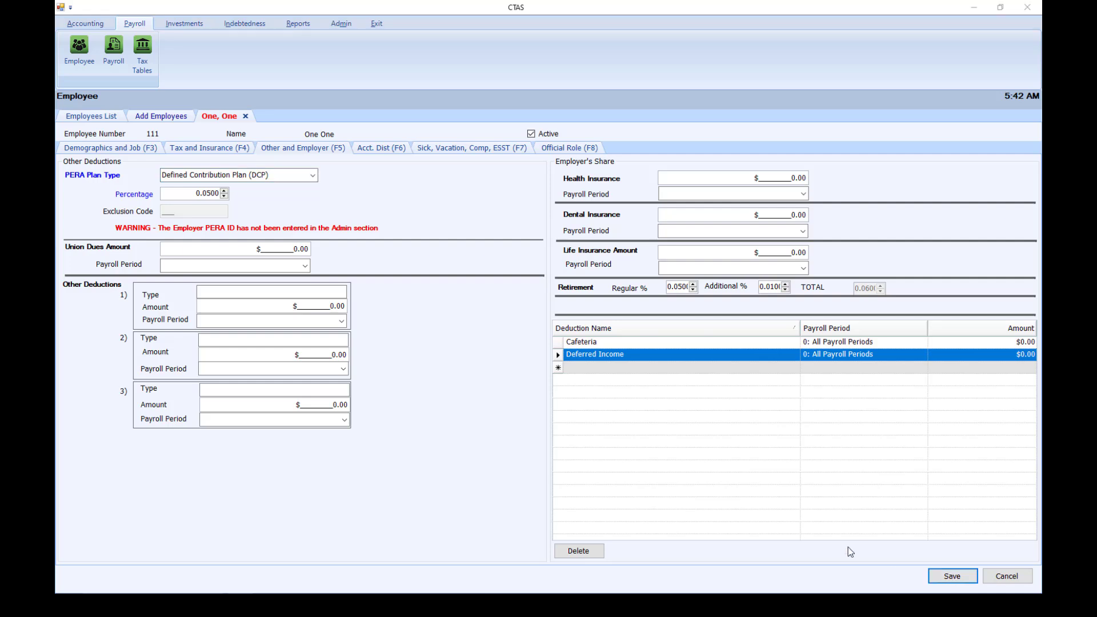
pyautogui.click(562, 339)
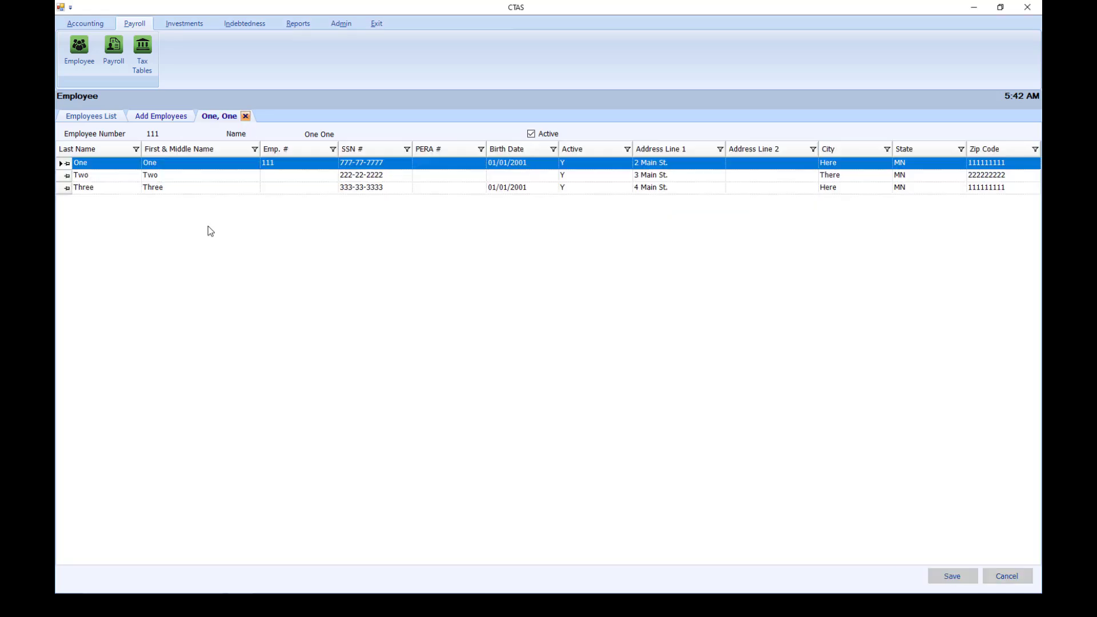
# Set the second listed employee's PERA plan type to General(Basic or Coordinated), then save and close the record.
pyautogui.doubleClick(118, 177)
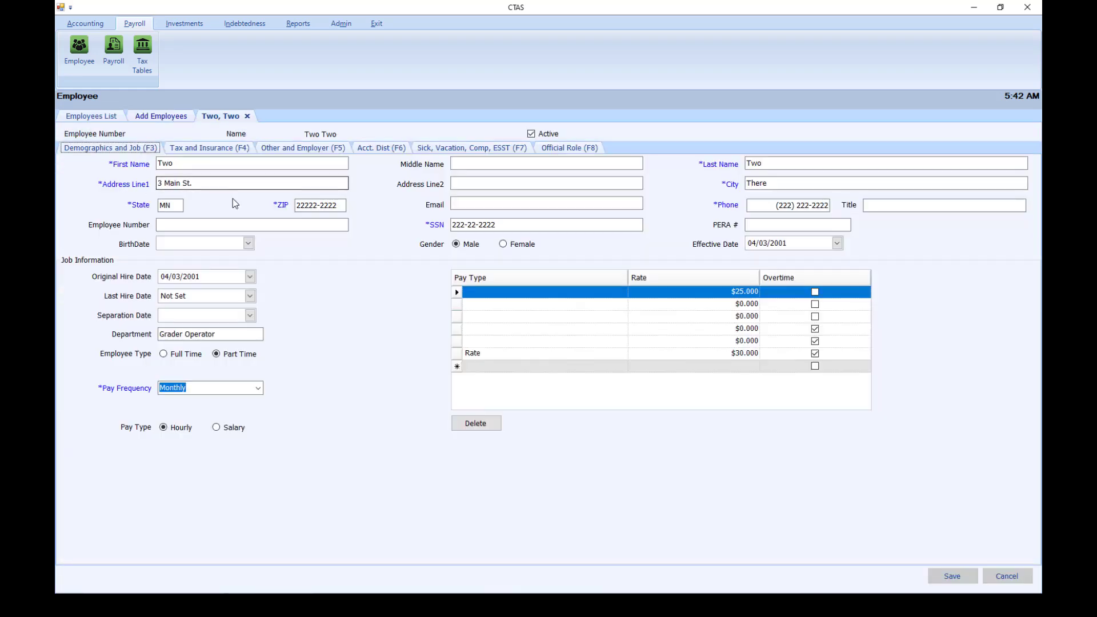
pyautogui.click(313, 148)
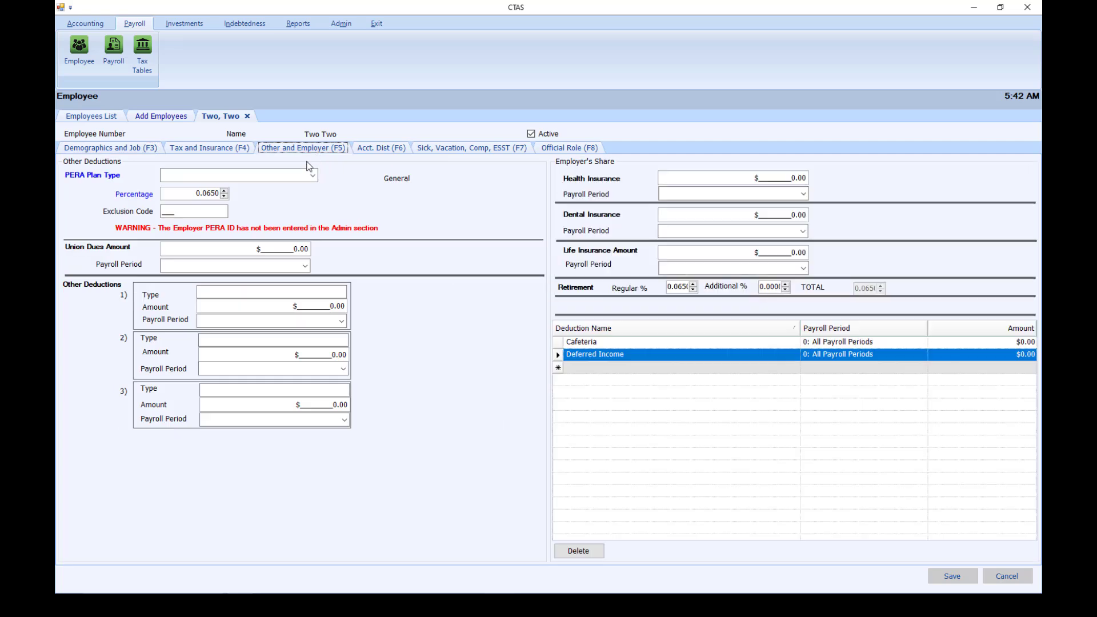
pyautogui.click(314, 176)
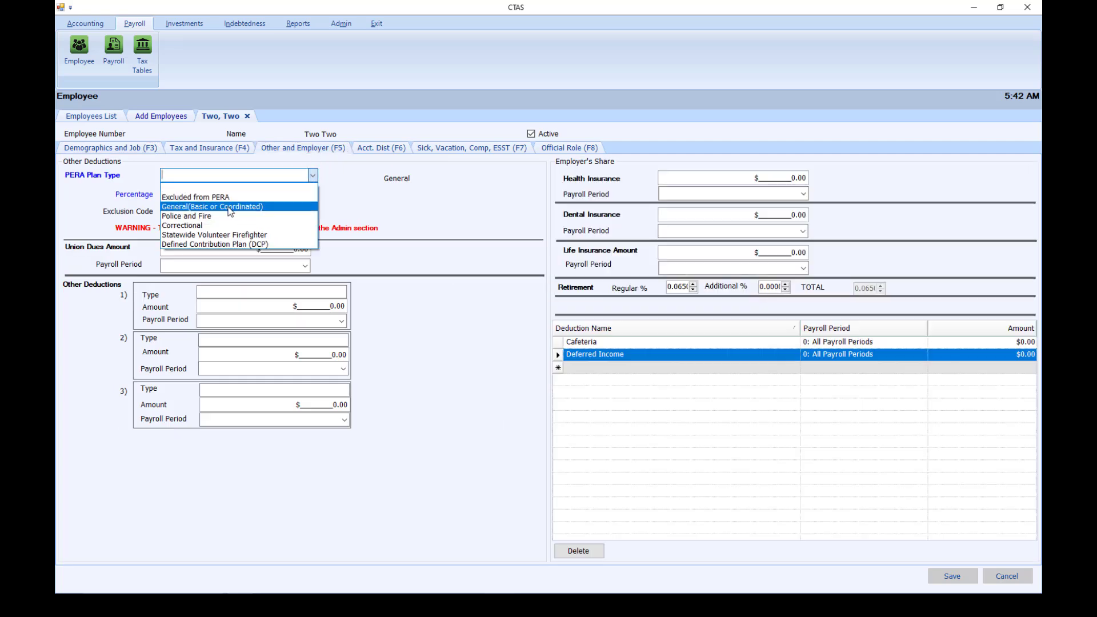
pyautogui.click(230, 207)
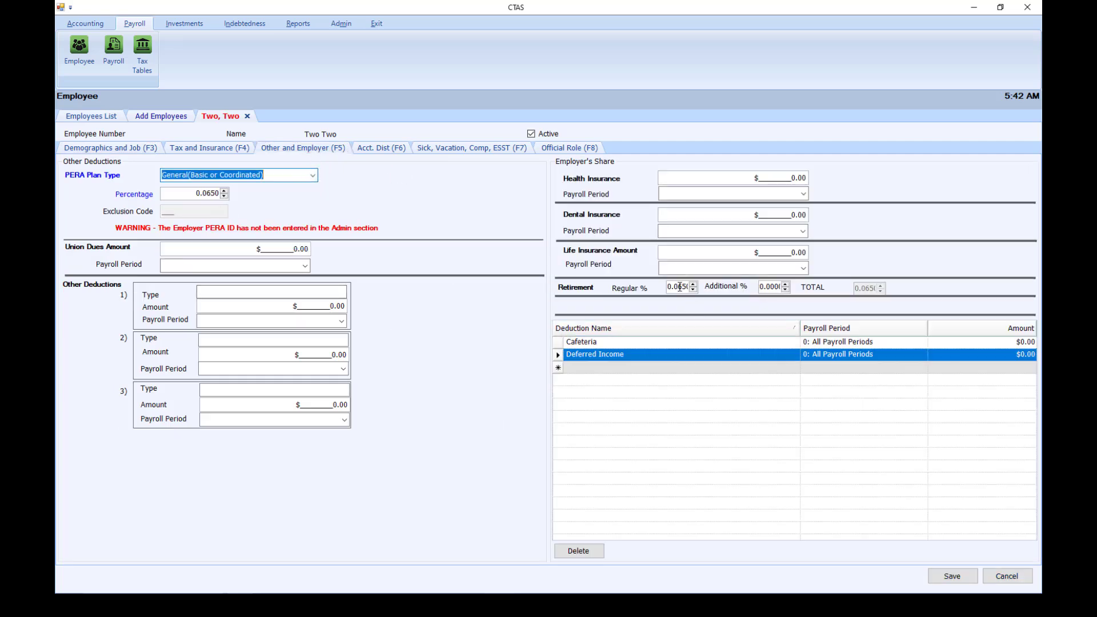
pyautogui.click(973, 579)
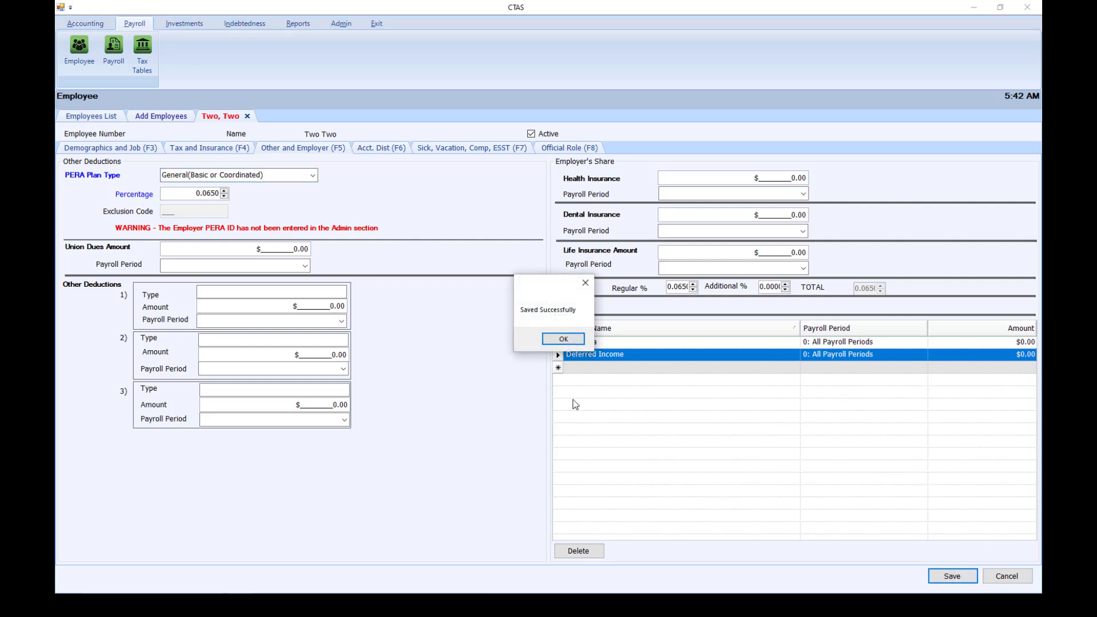
pyautogui.click(563, 340)
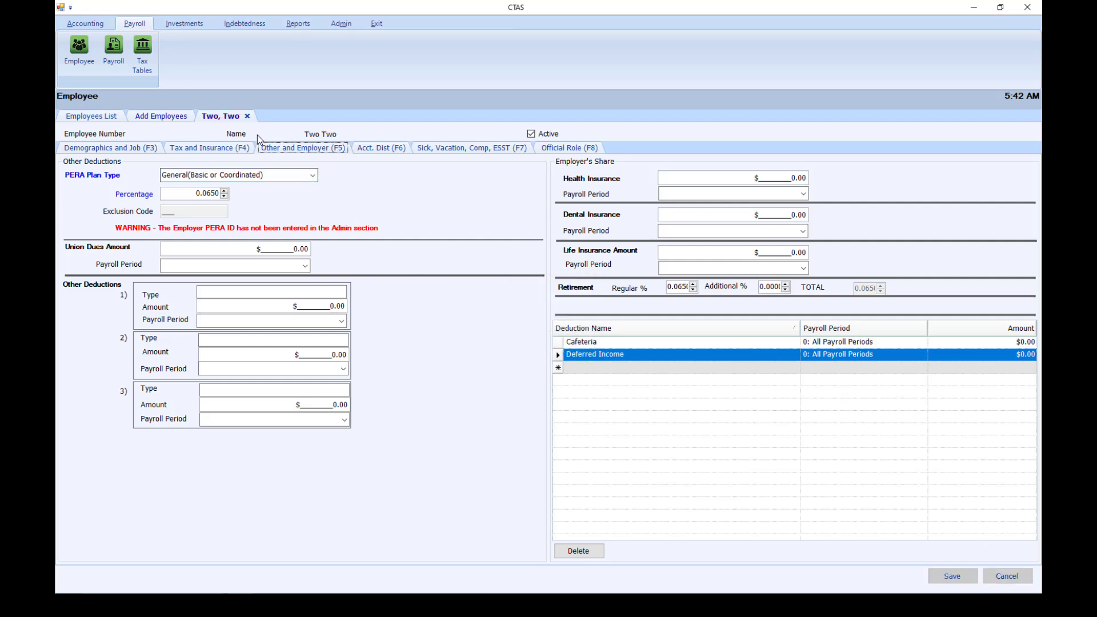
pyautogui.click(247, 117)
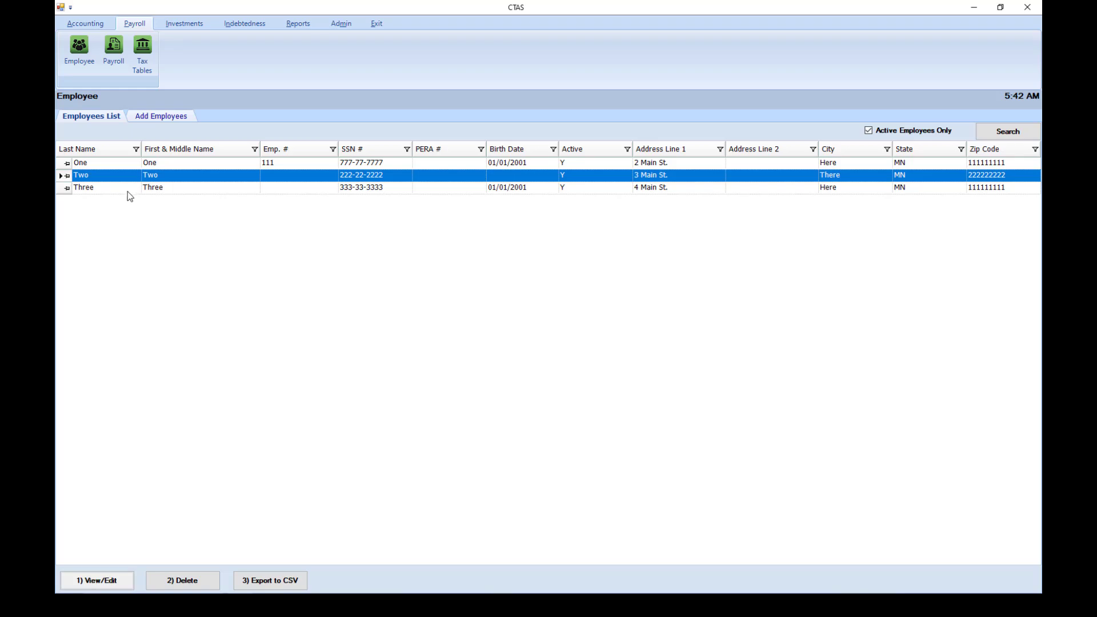
# Set the third listed employee's PERA plan type to Excluded from PERA and save the employee record.
pyautogui.click(127, 190)
pyautogui.doubleClick(126, 191)
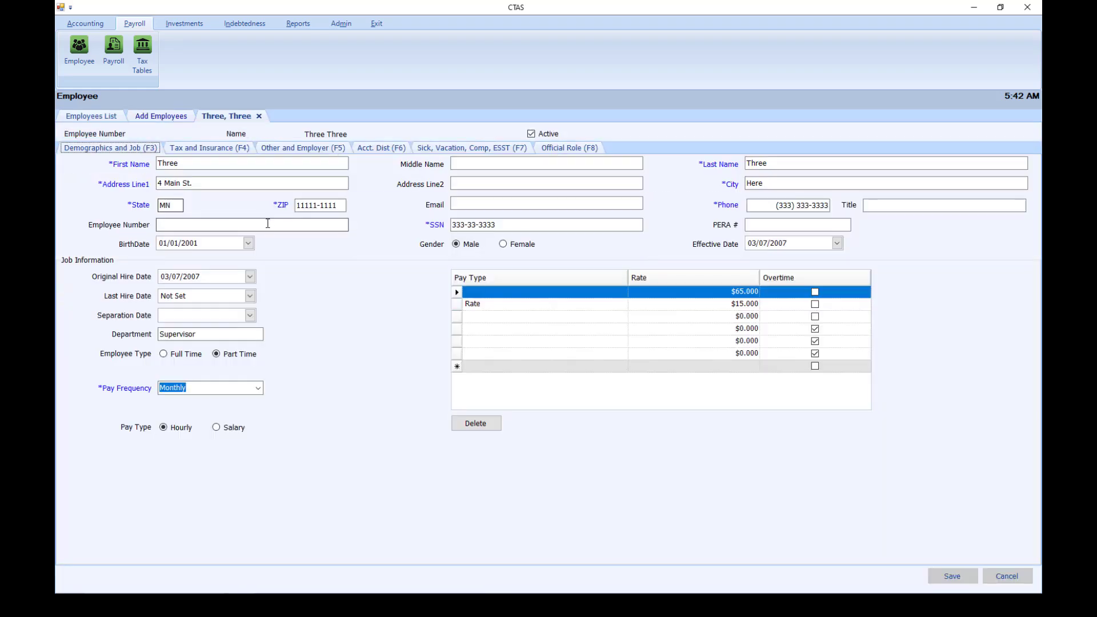
pyautogui.click(291, 151)
pyautogui.click(313, 176)
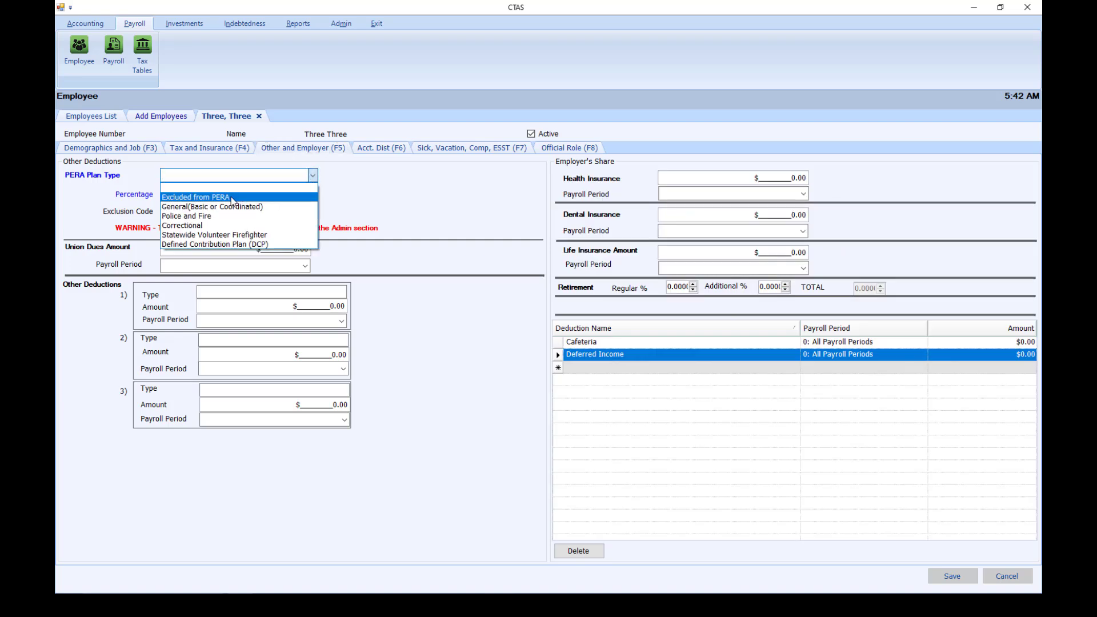
pyautogui.click(232, 198)
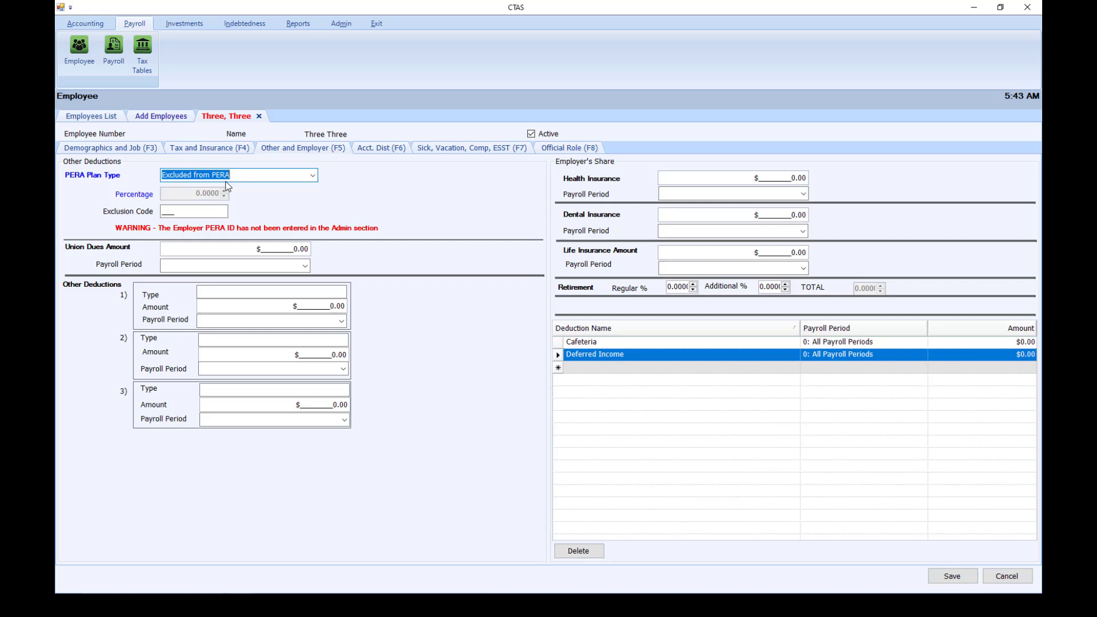
pyautogui.click(950, 576)
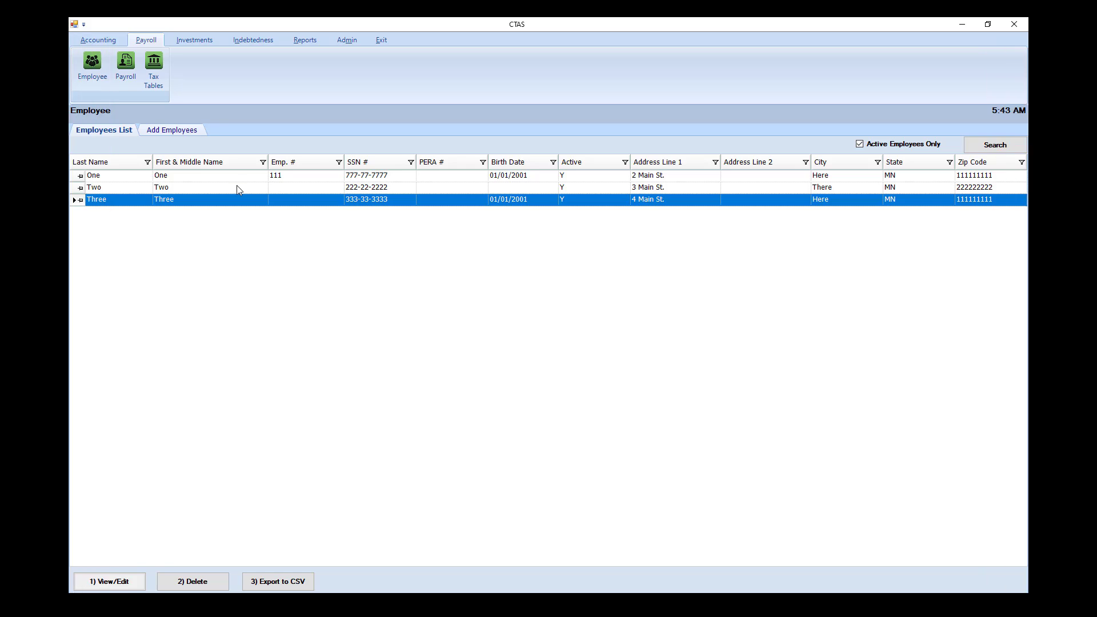
# Enter the PERA Employer ID in the institution's system information and save it.
pyautogui.click(354, 42)
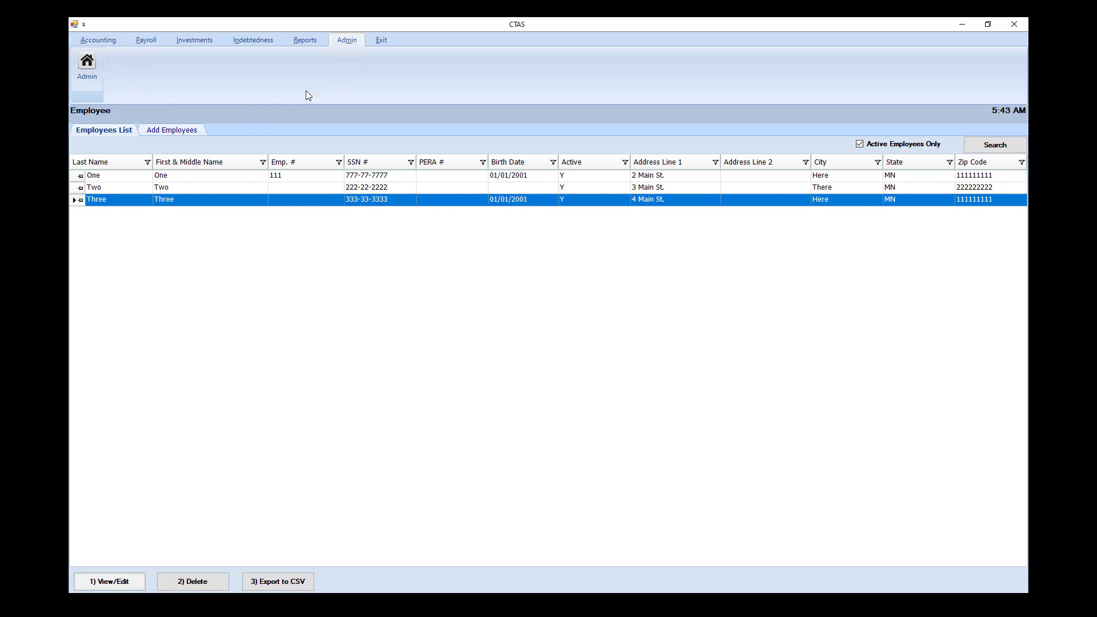
pyautogui.click(91, 72)
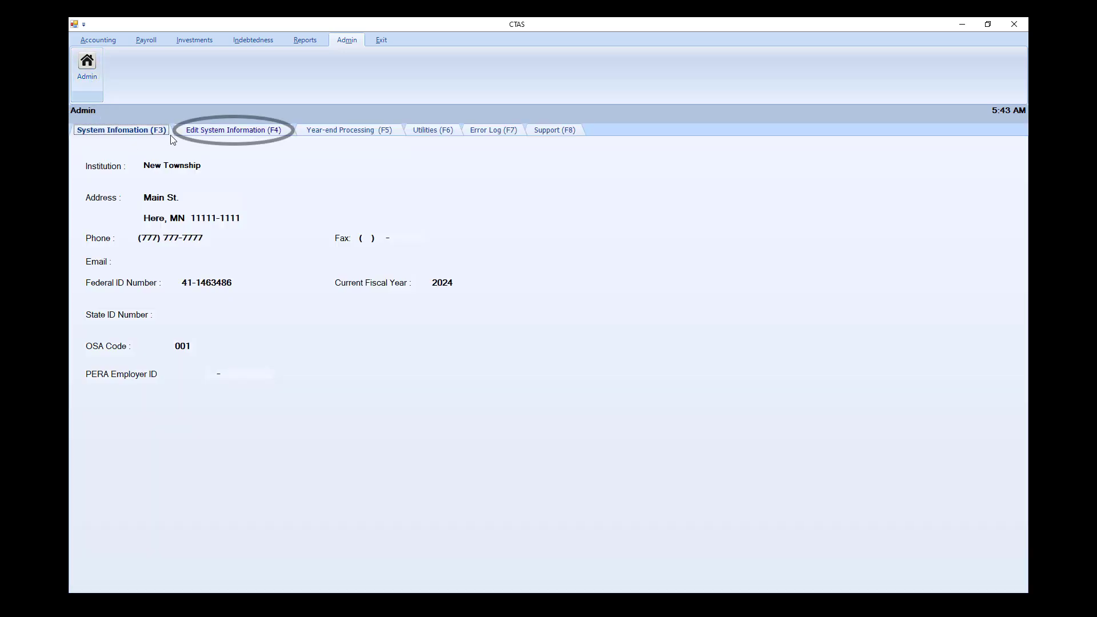
pyautogui.click(217, 136)
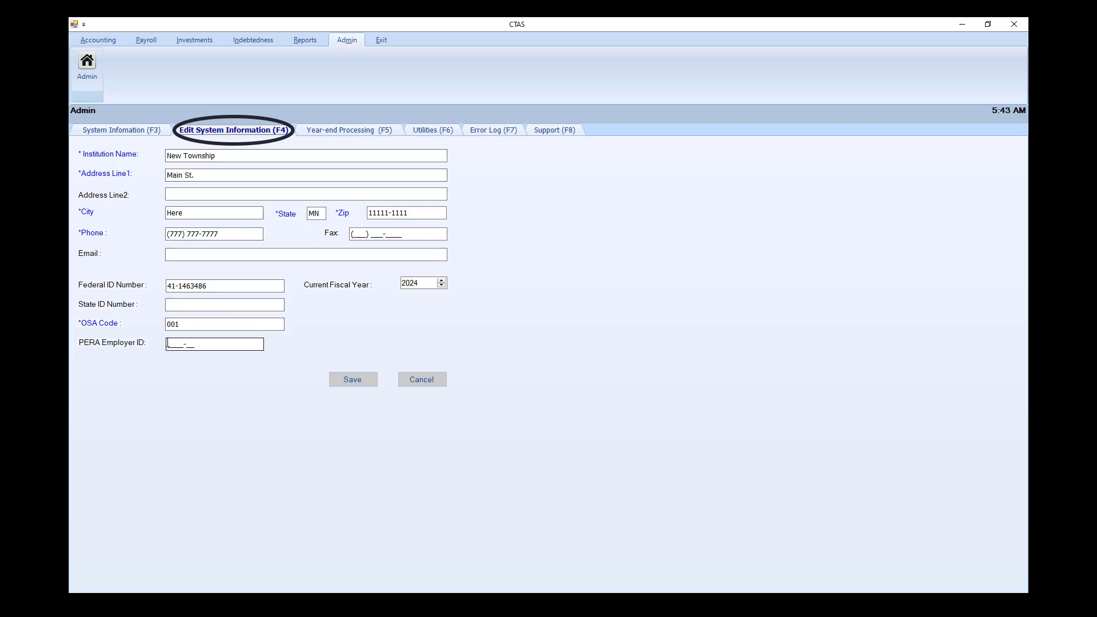
pyautogui.click(167, 345)
pyautogui.click(168, 344)
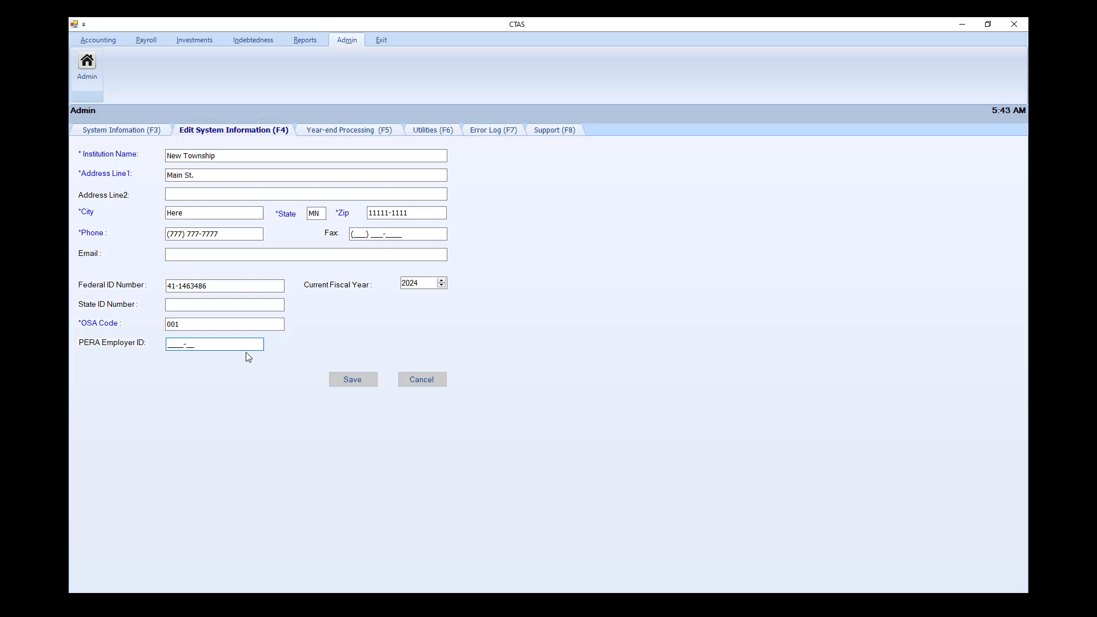
pyautogui.write('111111')
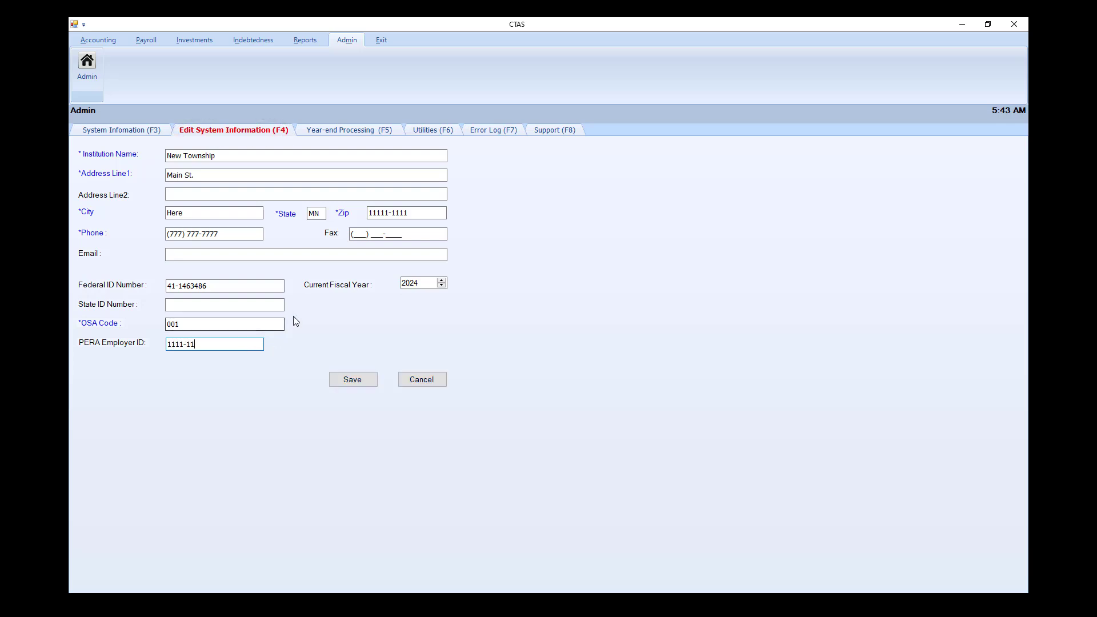
pyautogui.click(359, 383)
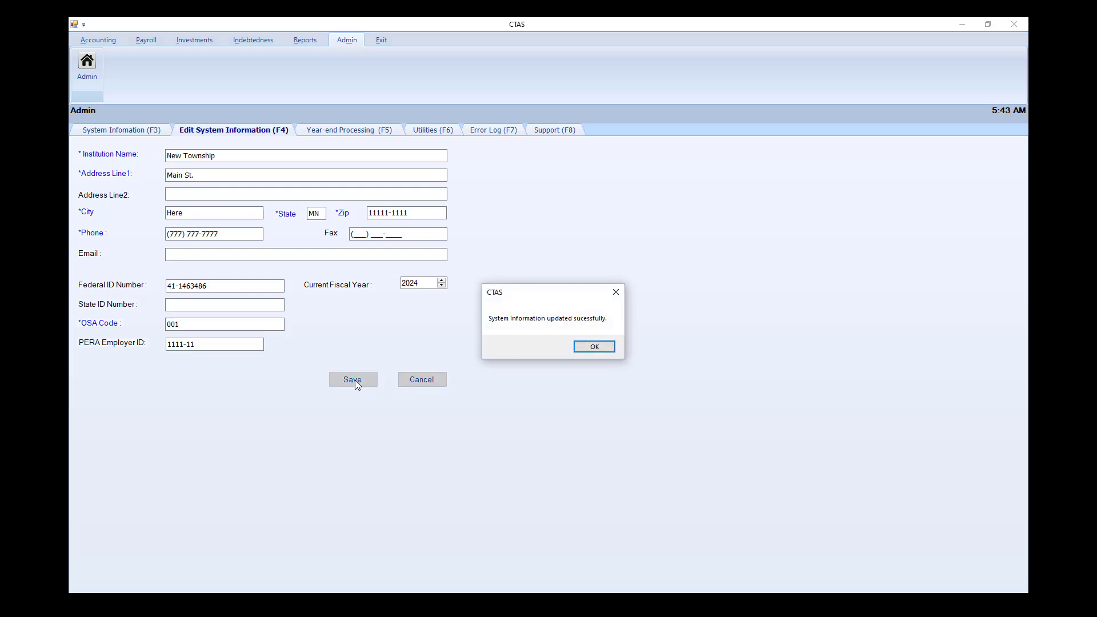
pyautogui.click(595, 347)
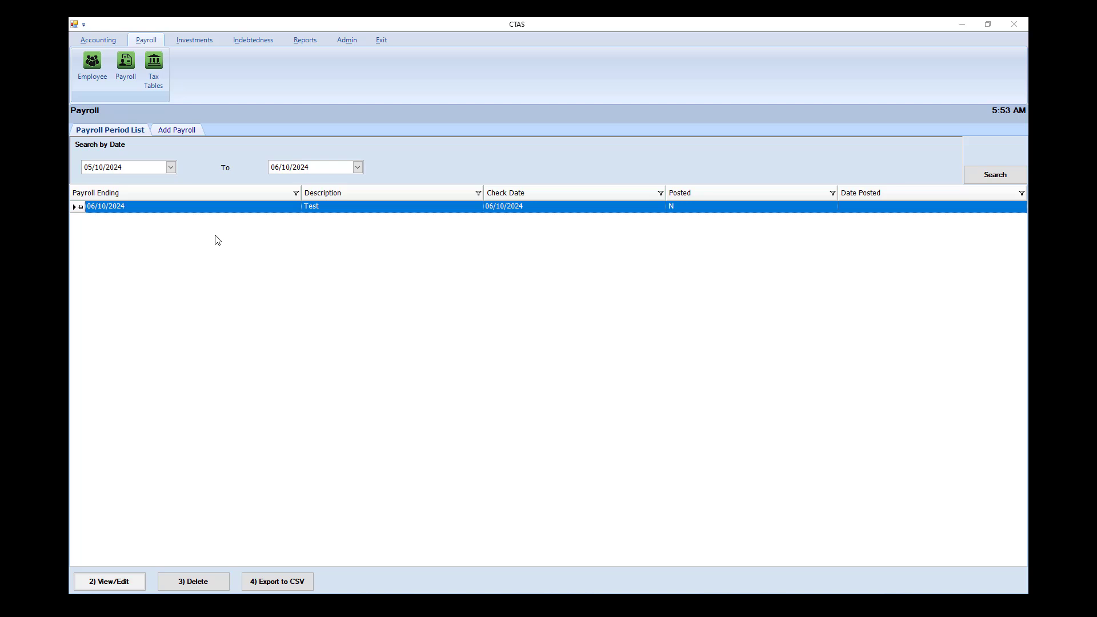
# Open the unposted Test payroll period dated 06/10/2024, add all three employees to its payroll roster and save the roster.
pyautogui.doubleClick(221, 207)
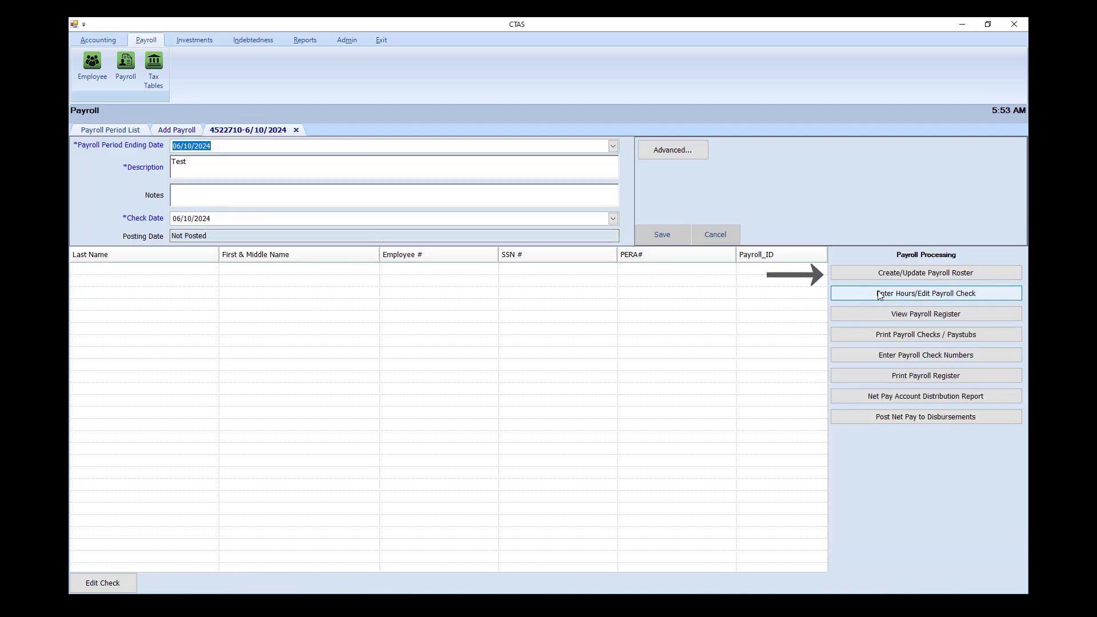
pyautogui.click(884, 275)
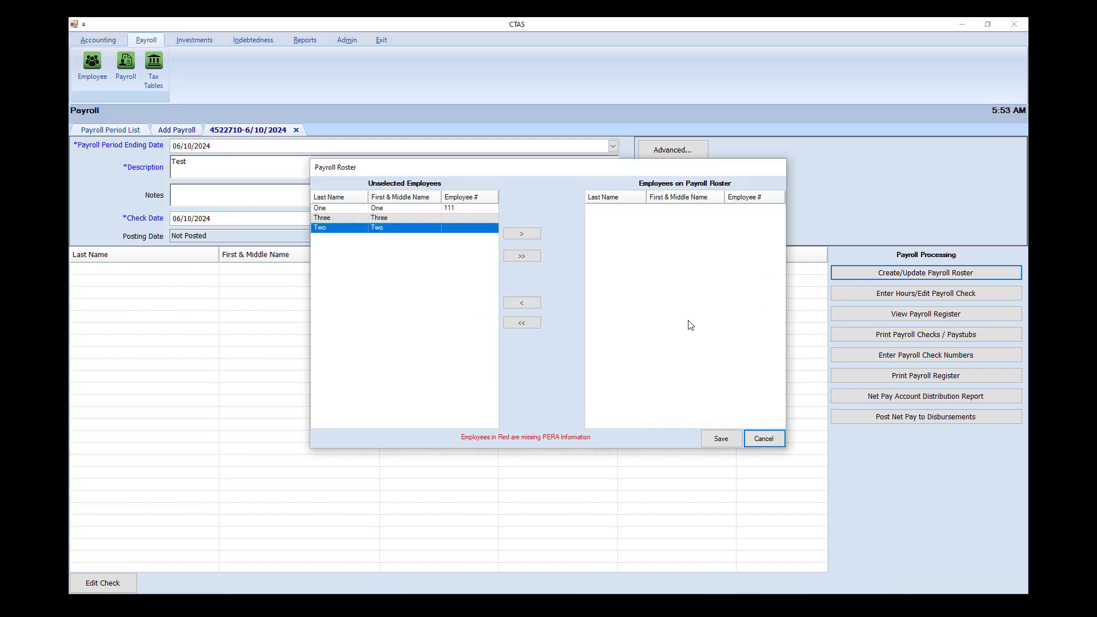
pyautogui.doubleClick(397, 209)
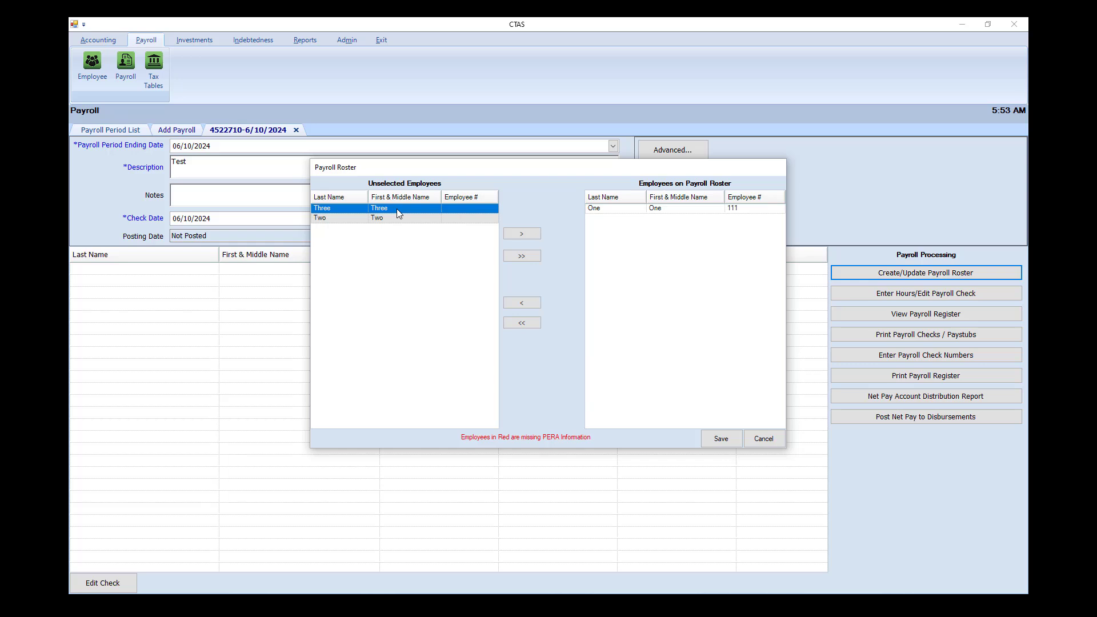
pyautogui.doubleClick(396, 210)
pyautogui.doubleClick(398, 210)
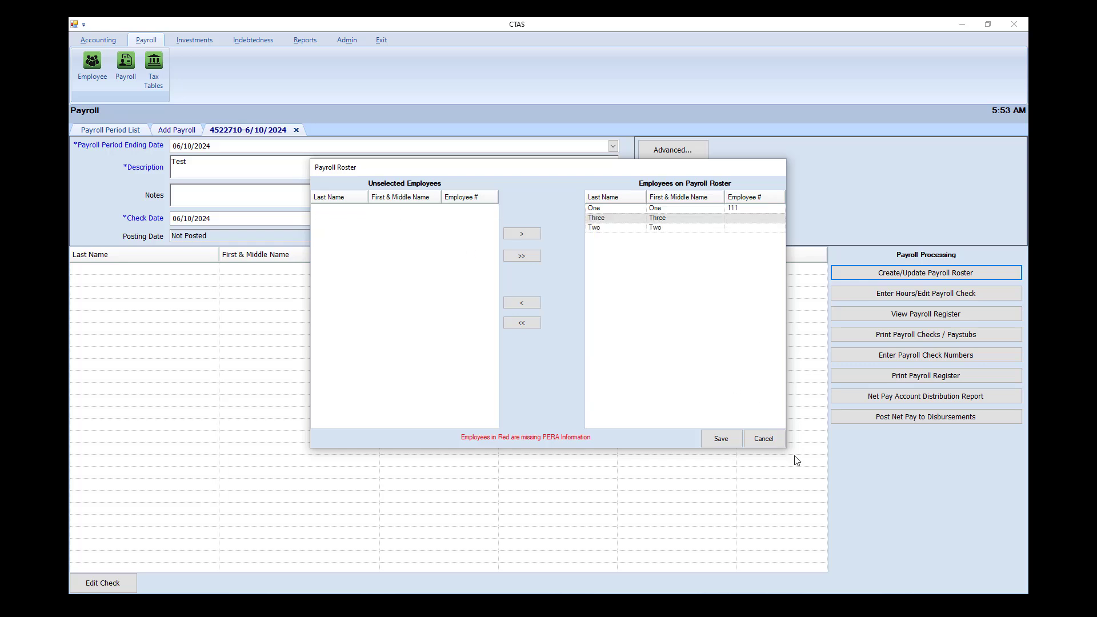
pyautogui.click(723, 439)
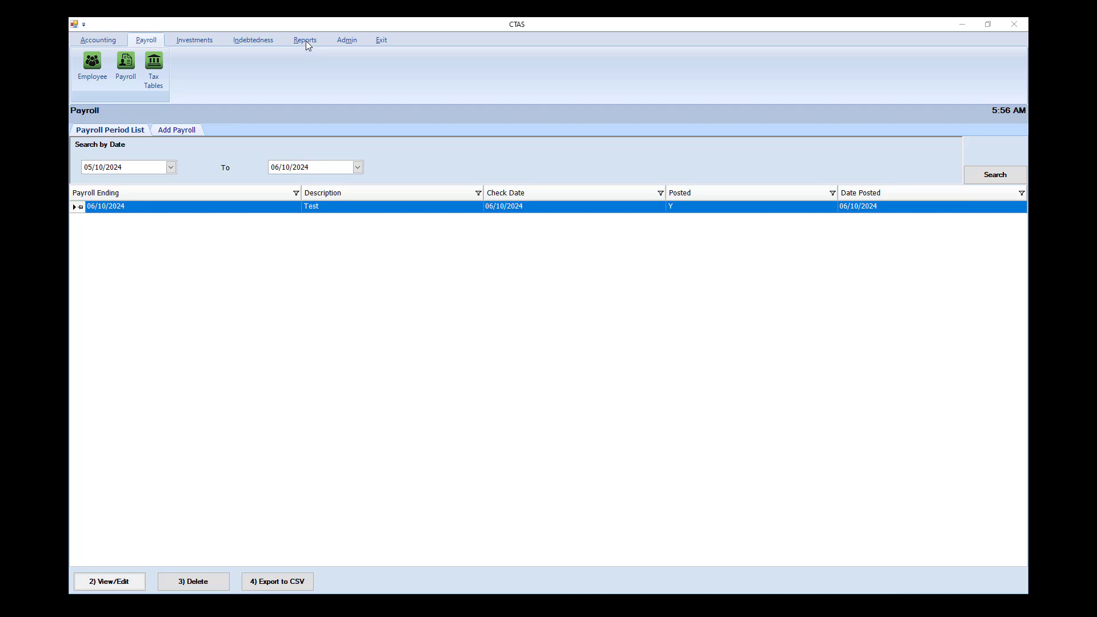
# Preview the year-to-date PERA Annual Exclusion payroll report for fiscal year 2024.
pyautogui.click(306, 42)
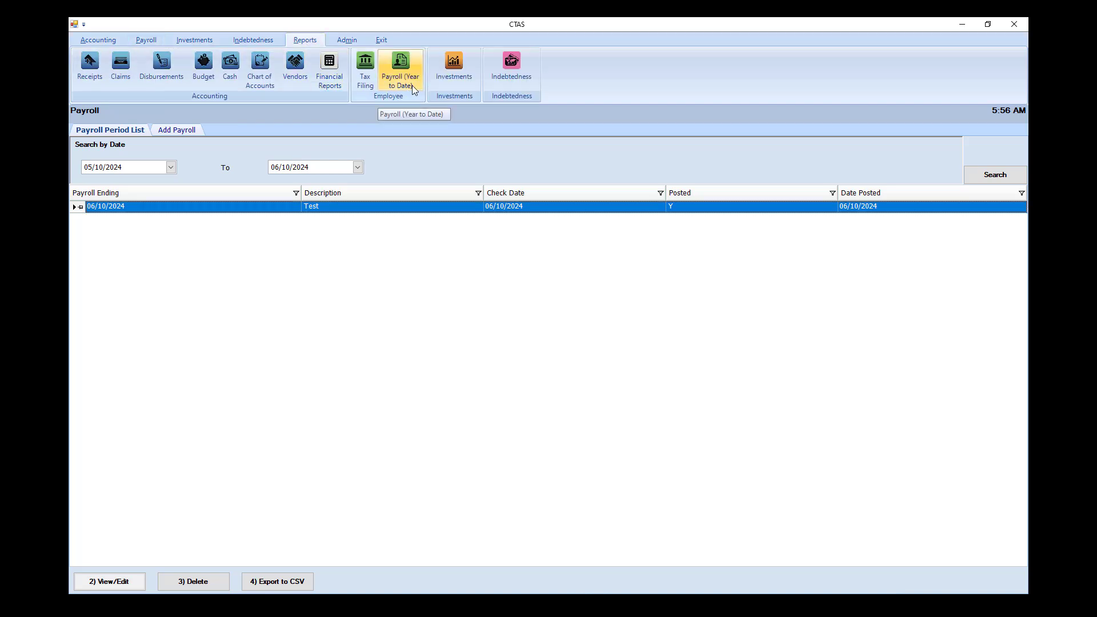
pyautogui.click(403, 68)
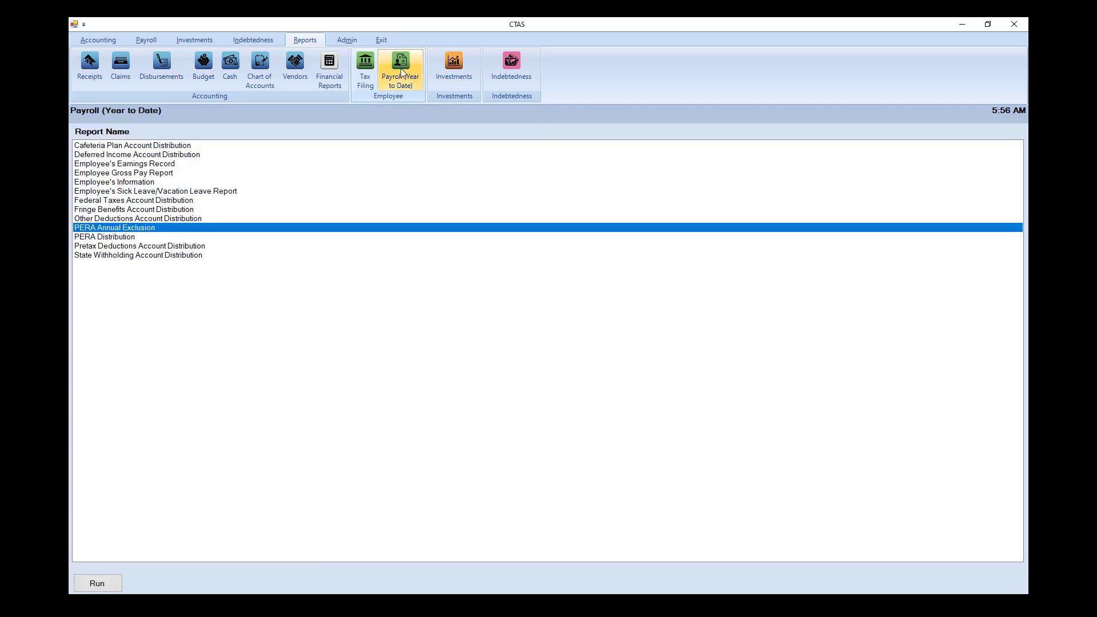
pyautogui.click(139, 228)
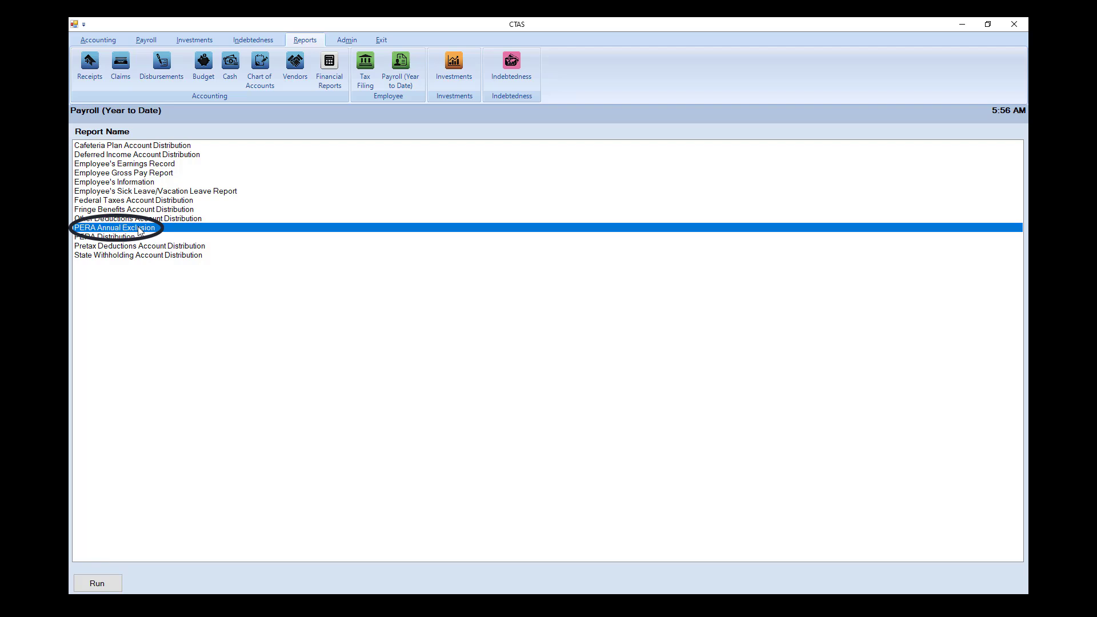
pyautogui.doubleClick(139, 229)
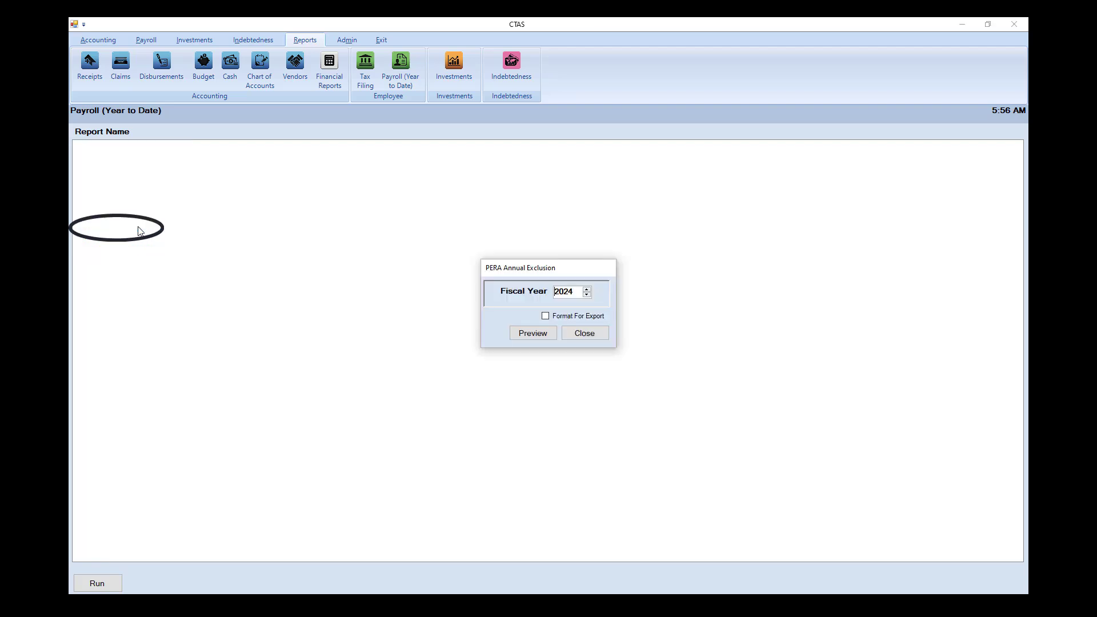
pyautogui.click(524, 337)
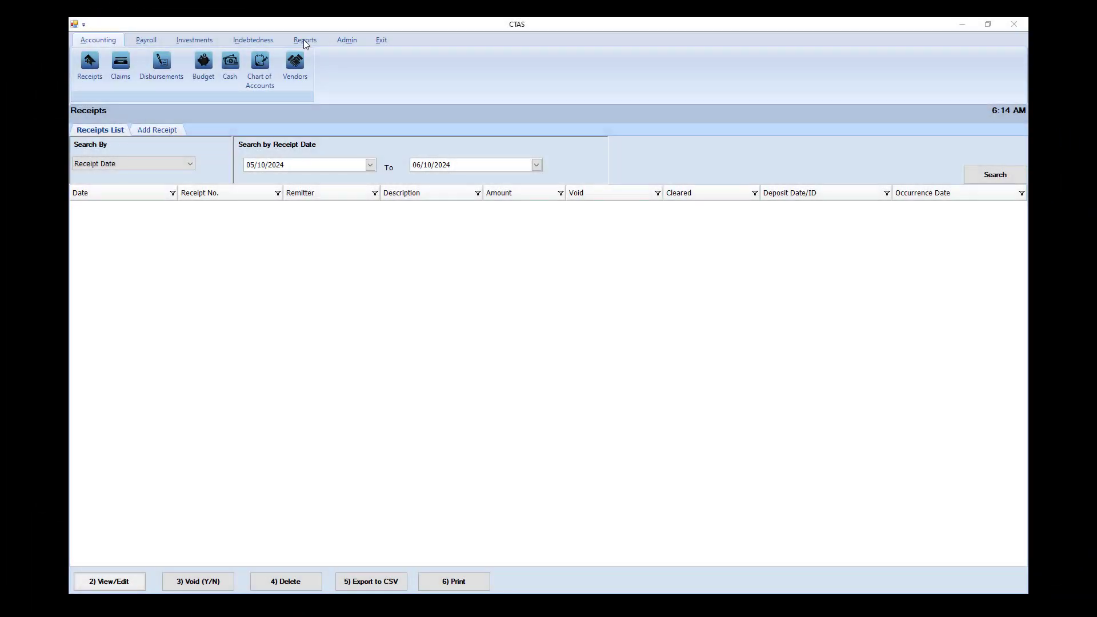
# Preview the Vendor Federal 1096 Form (MISC) report for Vendor 1 and Vendor 2, tax year 2024.
pyautogui.click(305, 40)
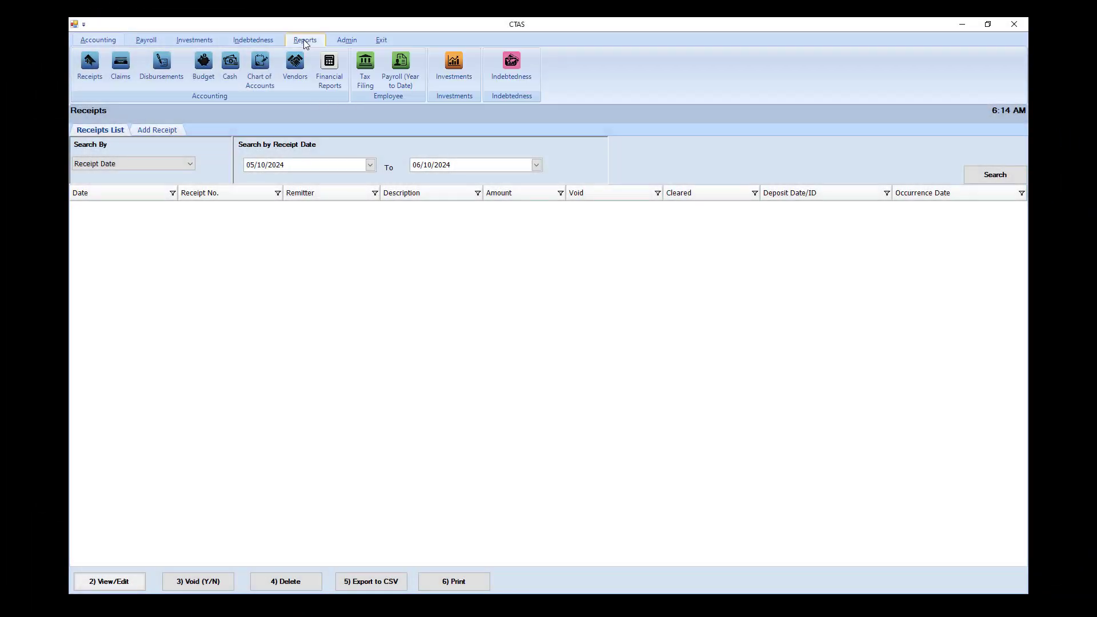
pyautogui.click(301, 75)
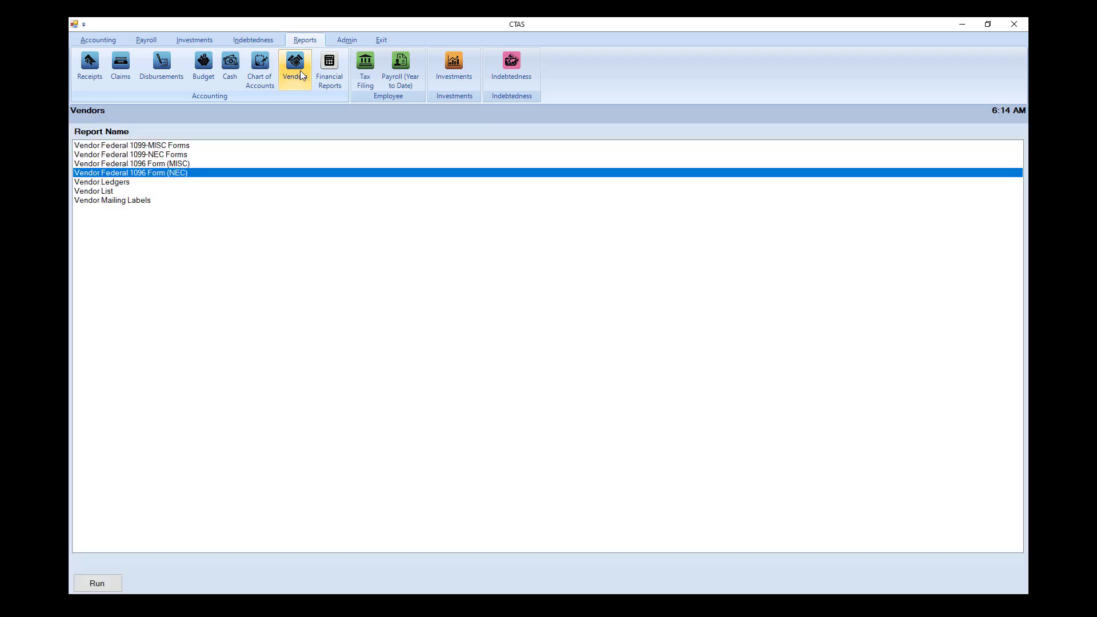
pyautogui.click(133, 165)
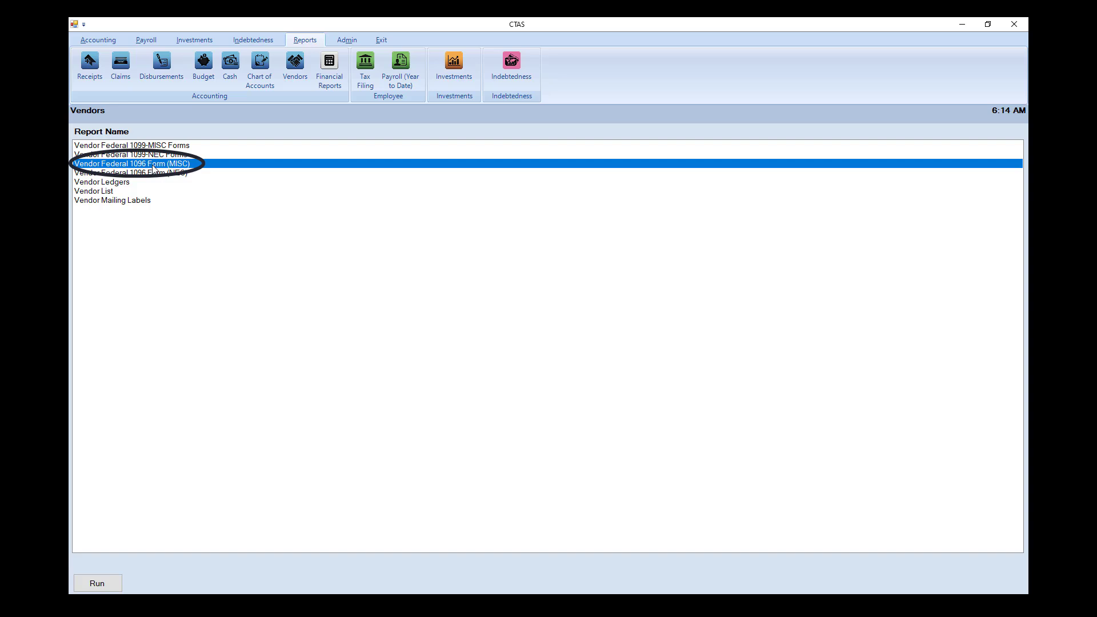
pyautogui.doubleClick(153, 165)
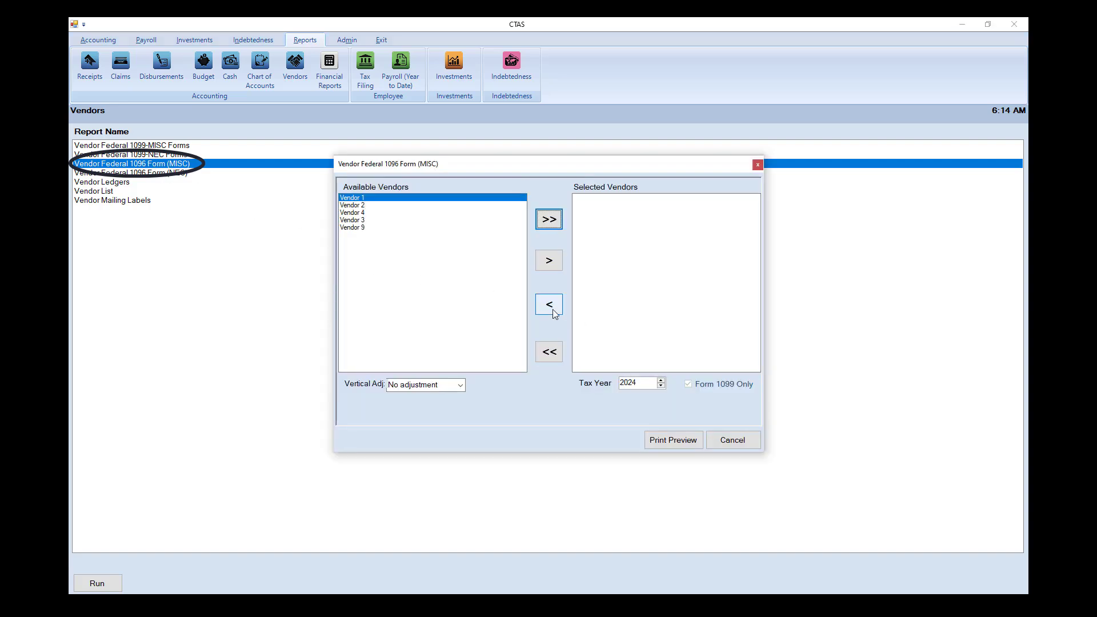
pyautogui.doubleClick(355, 198)
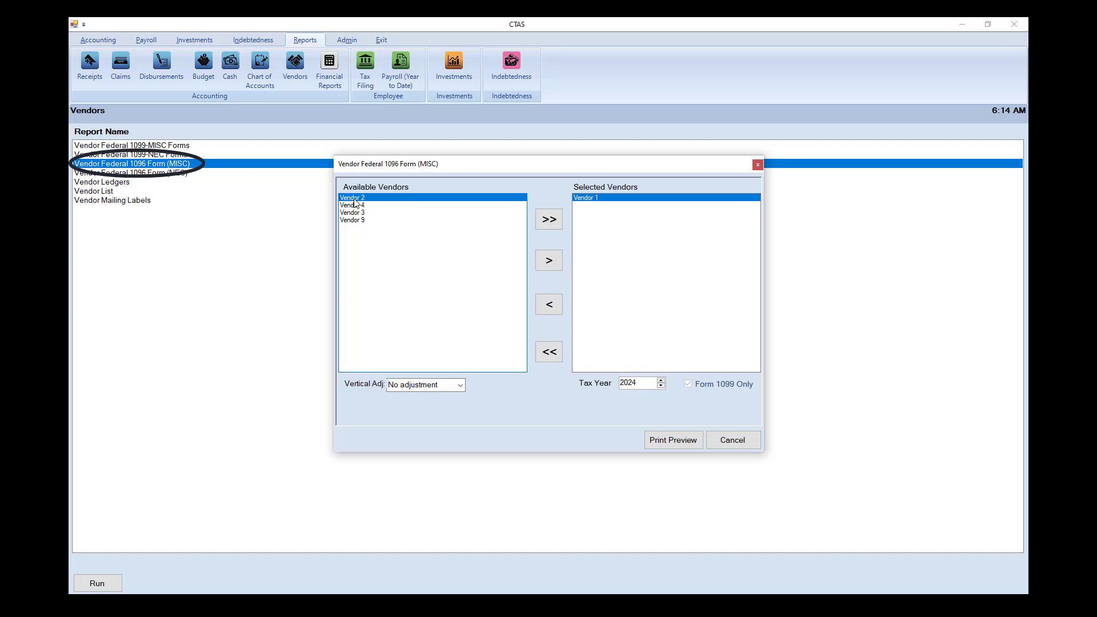
pyautogui.doubleClick(354, 198)
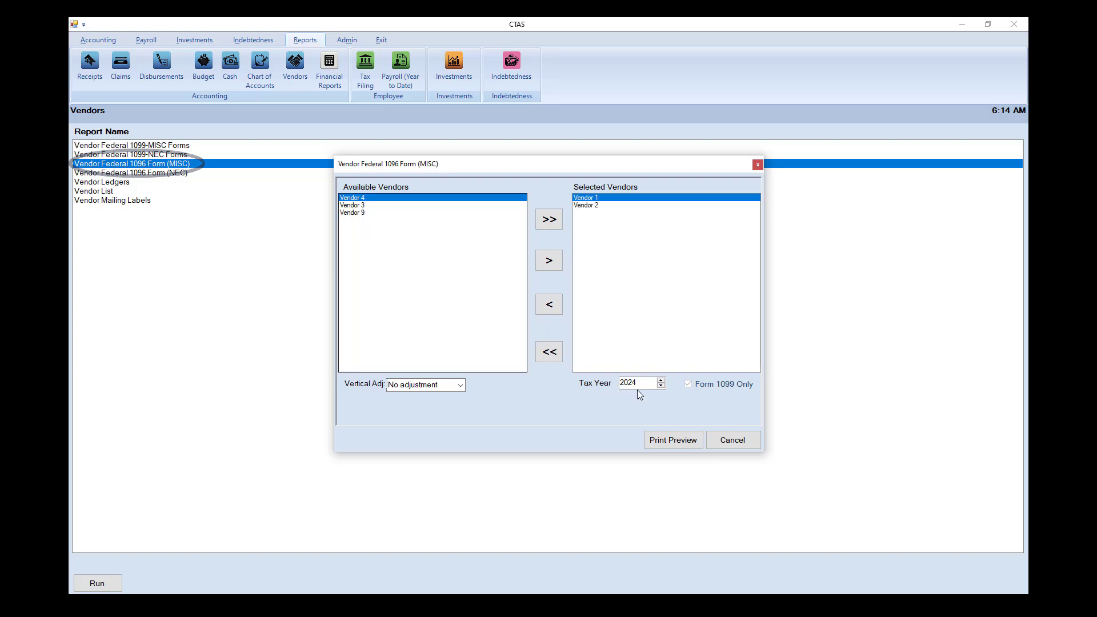
pyautogui.click(674, 439)
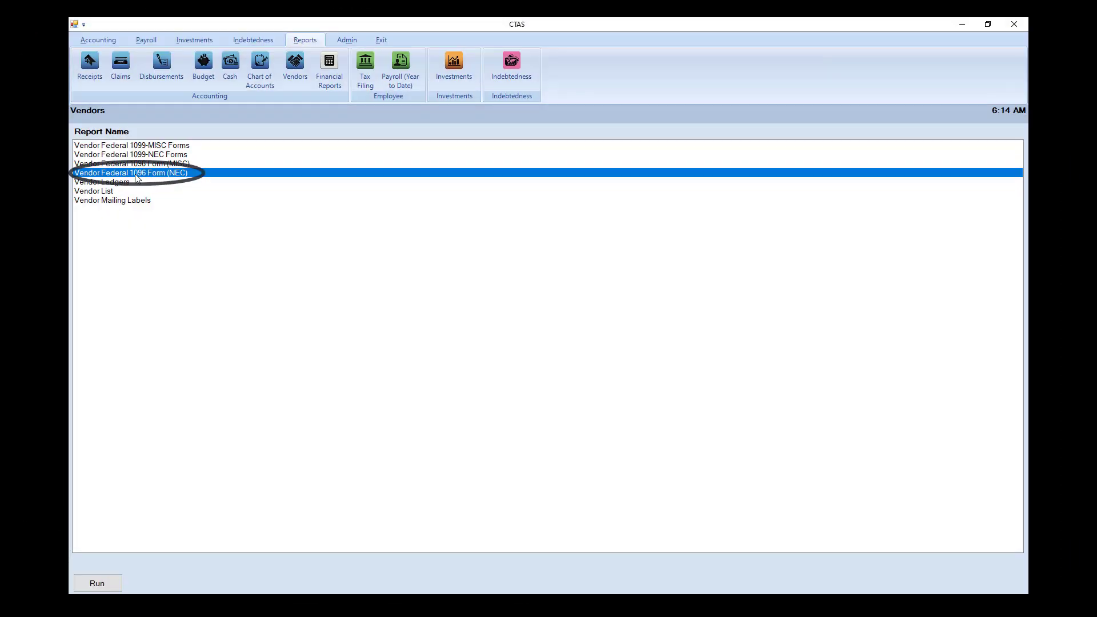
# Preview the Vendor Federal 1096 Form (NEC) report for all available vendors, tax year 2024.
pyautogui.doubleClick(139, 174)
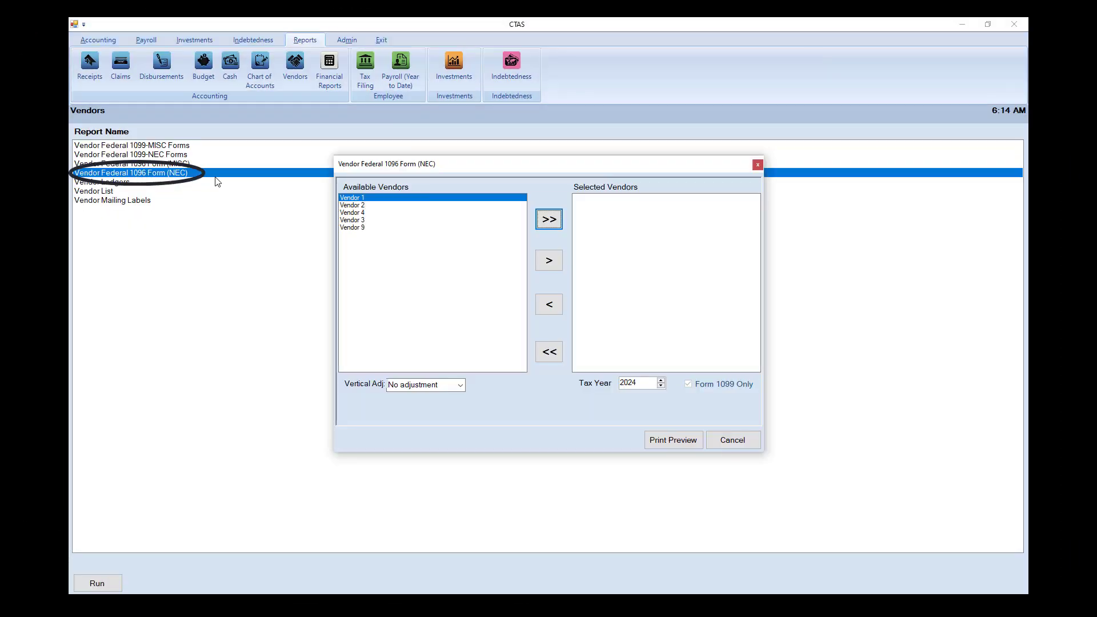
pyautogui.click(549, 219)
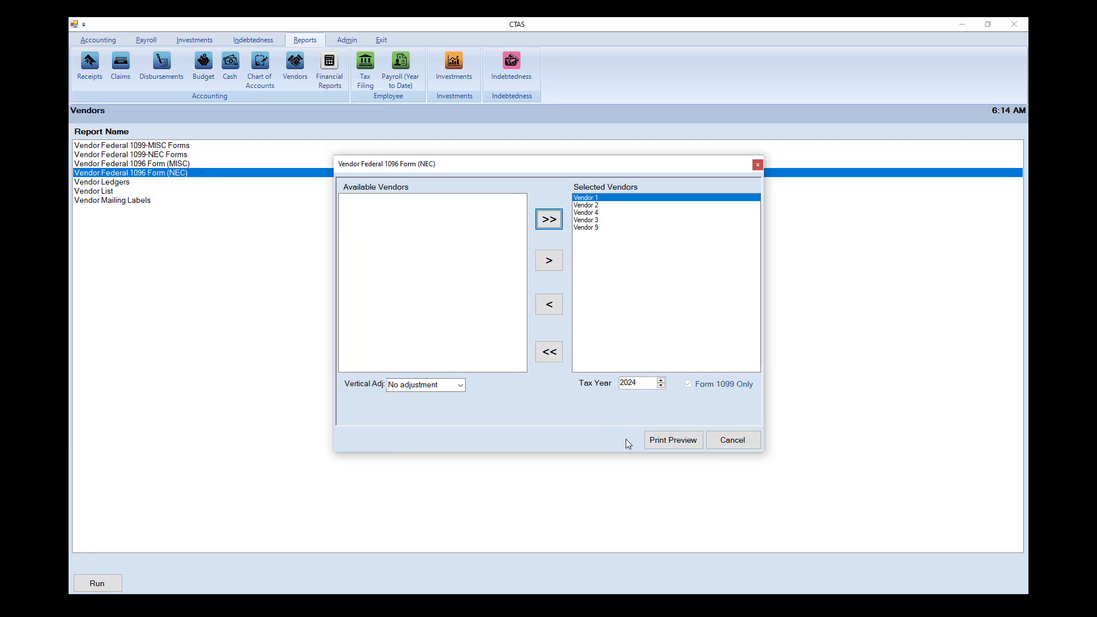
pyautogui.click(678, 440)
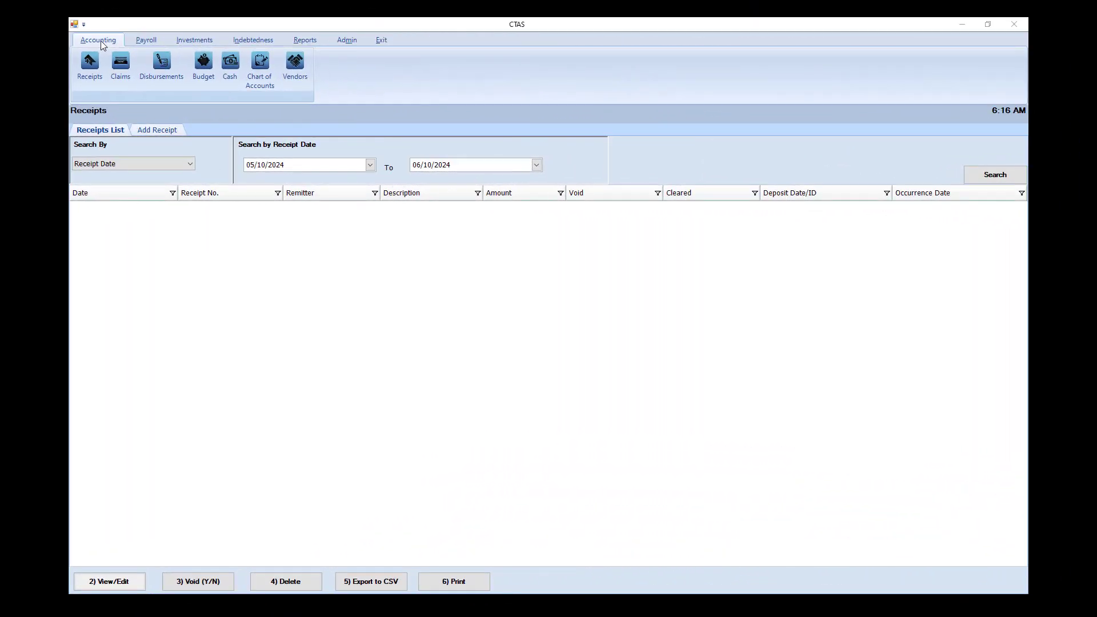
# Mark fund 211 Library as active in the chart of accounts.
pyautogui.click(261, 72)
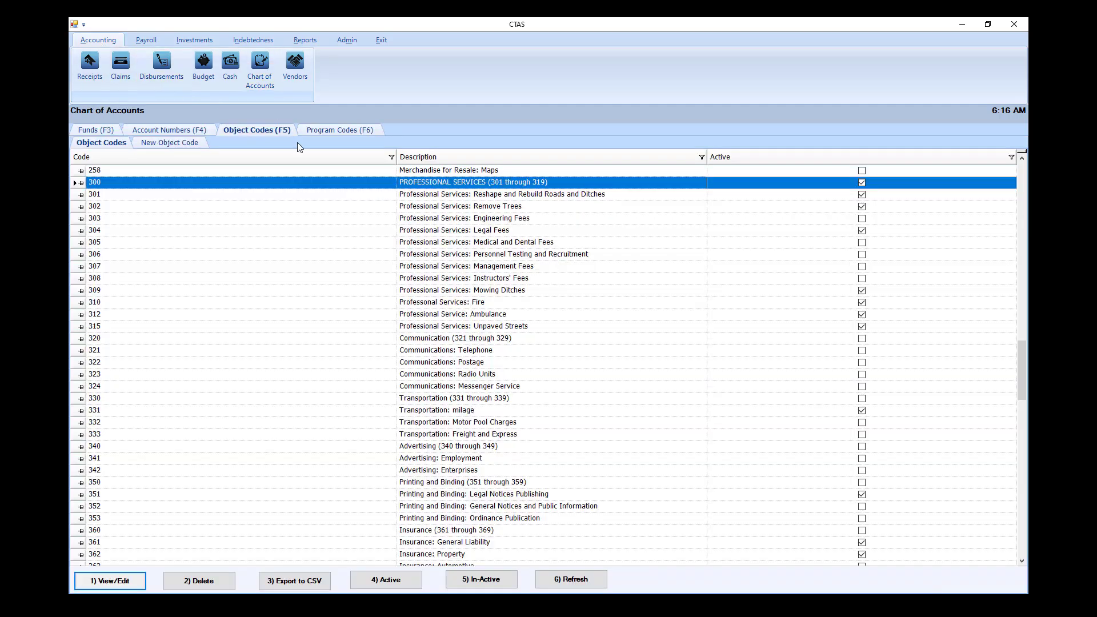
pyautogui.scroll(15, 525, 327)
pyautogui.scroll(8, 525, 327)
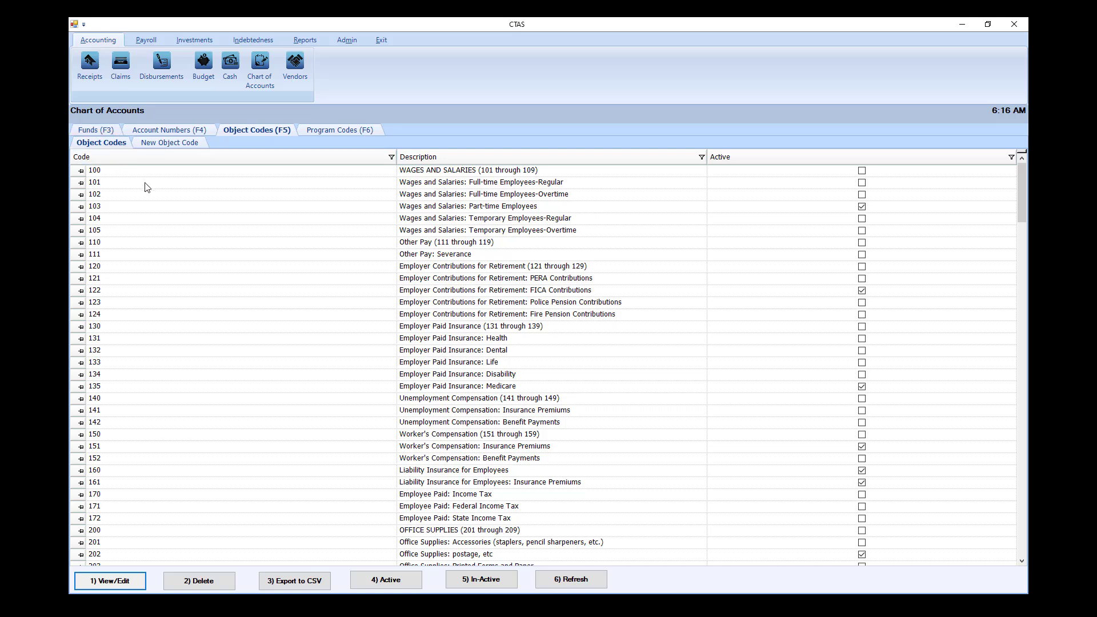
pyautogui.click(98, 129)
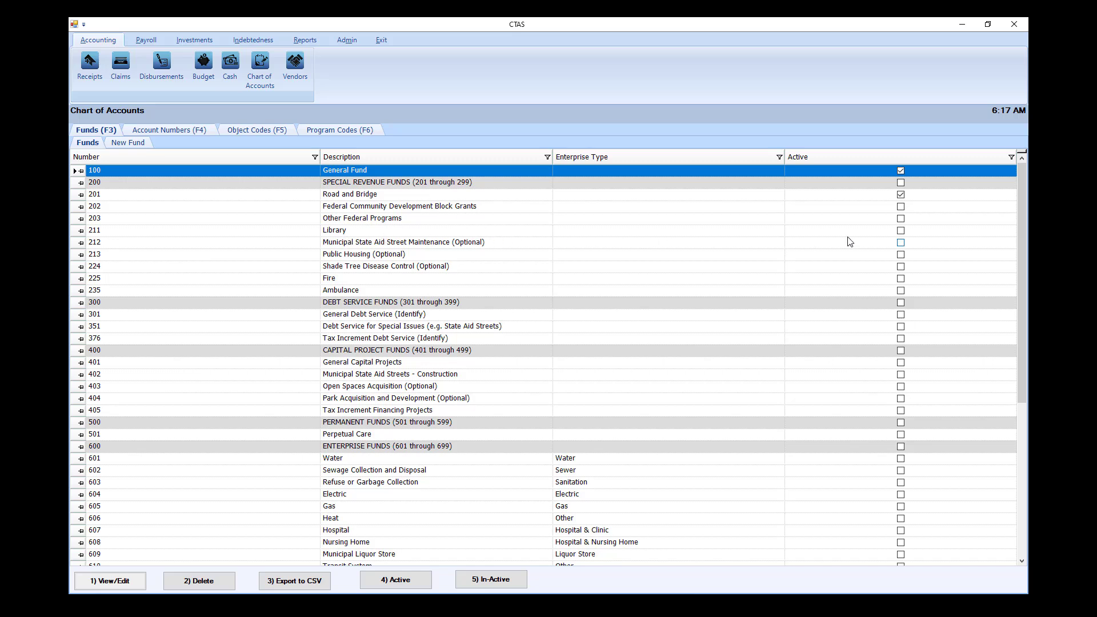
pyautogui.click(903, 234)
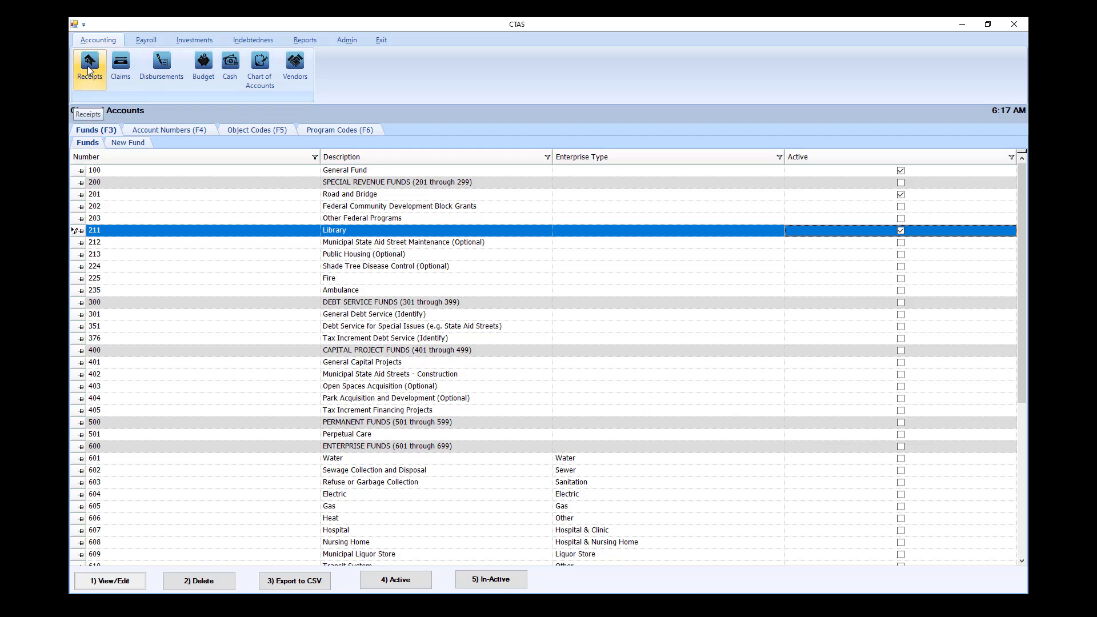
# Start a new receipt and check which funds are offered for its account distribution.
pyautogui.click(84, 85)
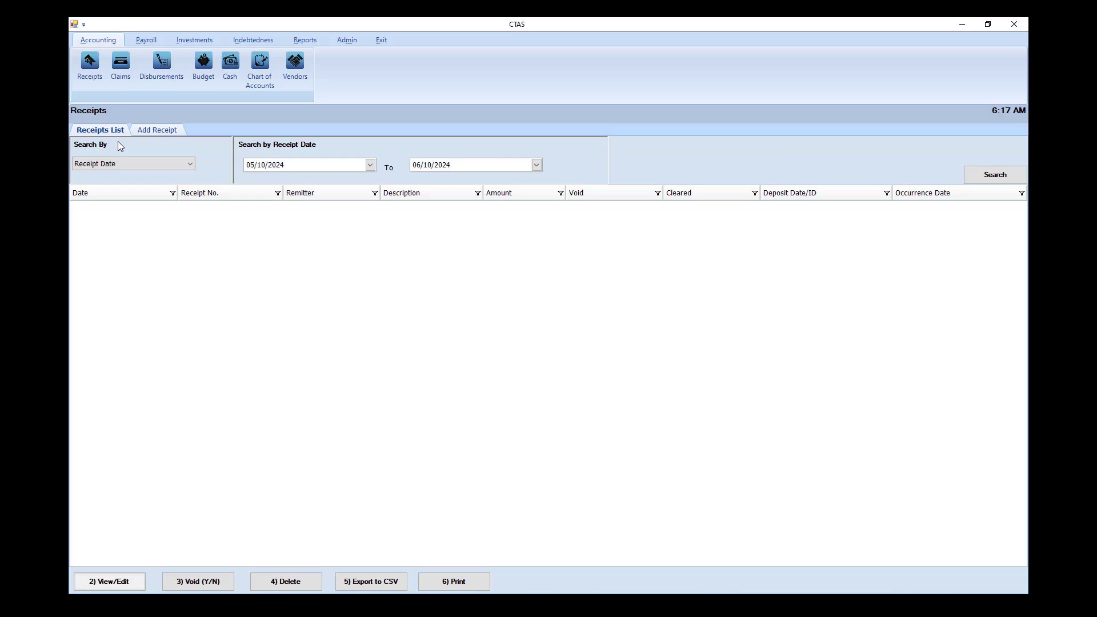
pyautogui.click(148, 129)
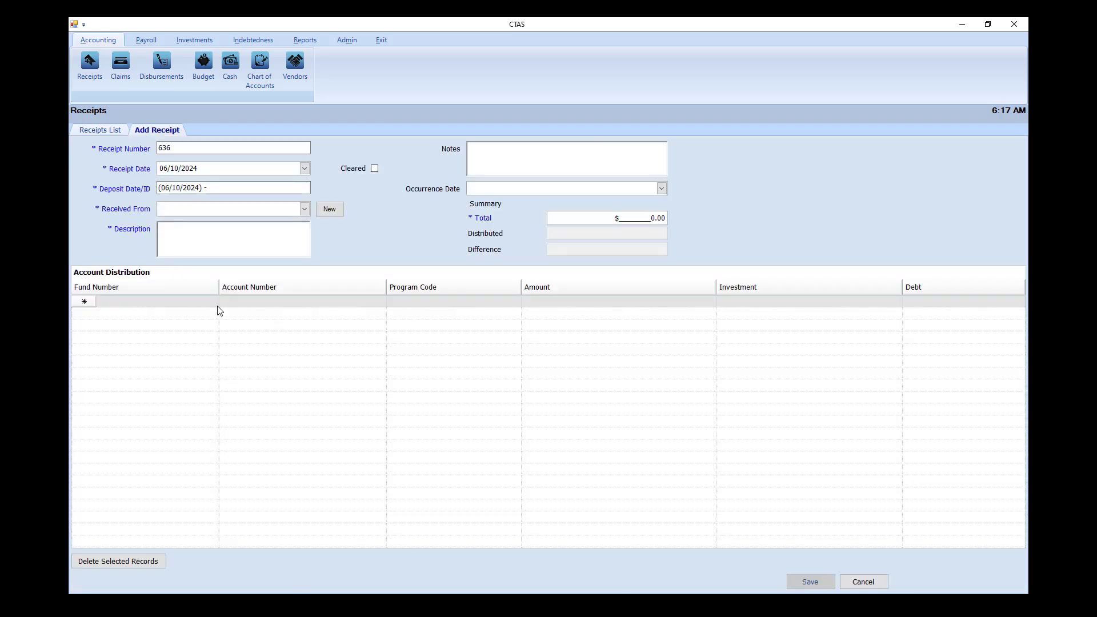
pyautogui.click(215, 302)
pyautogui.click(214, 301)
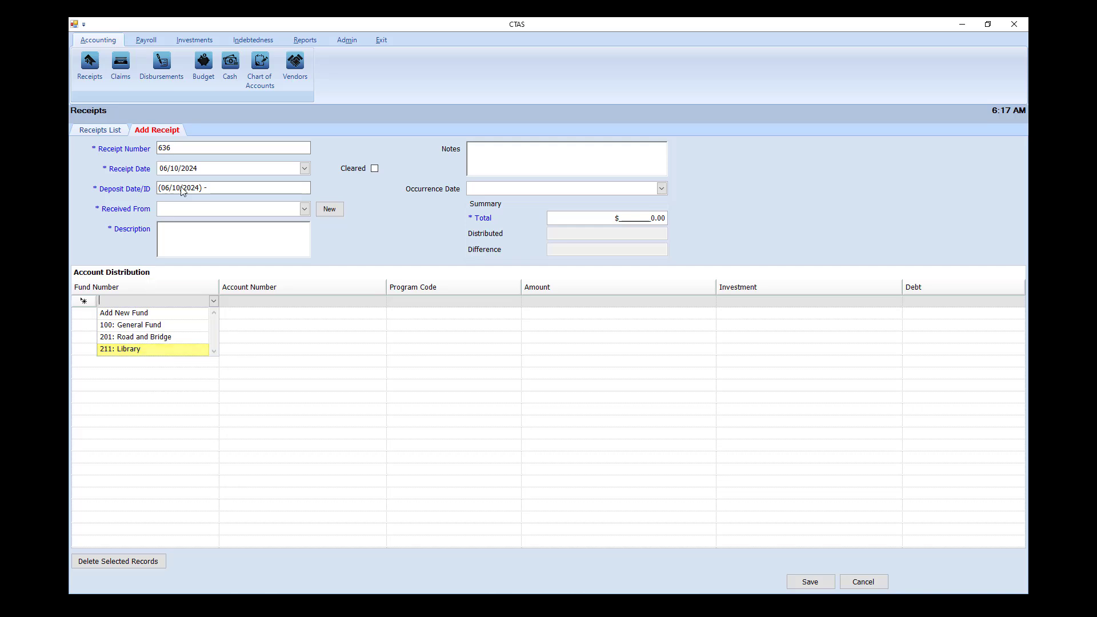
# Mark account number 31820 Gambling Tax as active in the chart of accounts and toggle the active status of an object code.
pyautogui.click(261, 83)
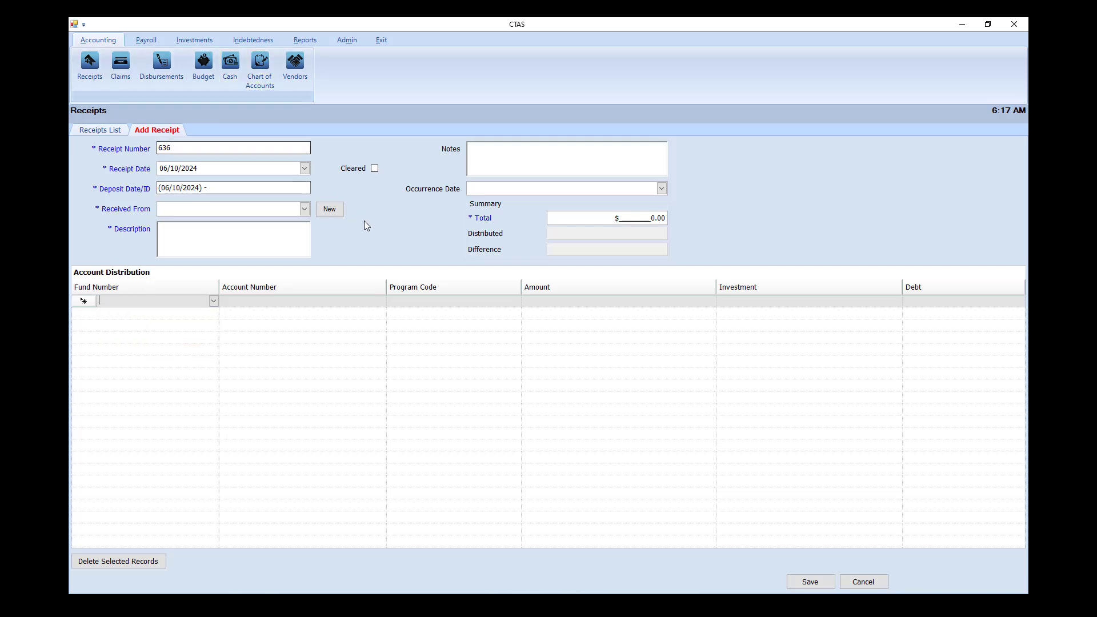
pyautogui.click(260, 68)
pyautogui.click(148, 129)
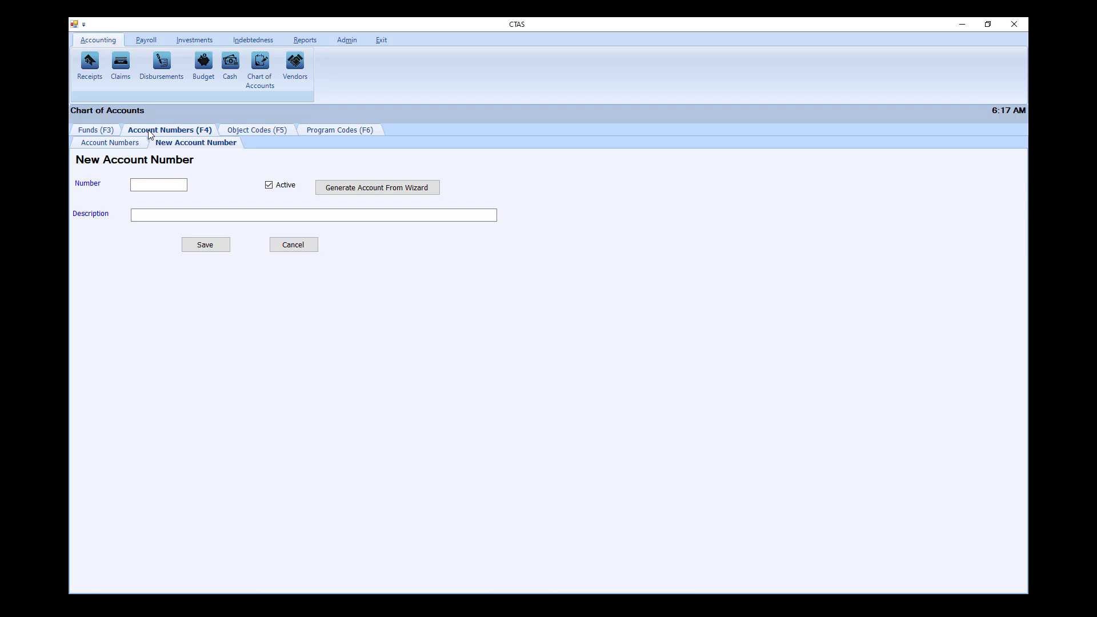
pyautogui.click(102, 144)
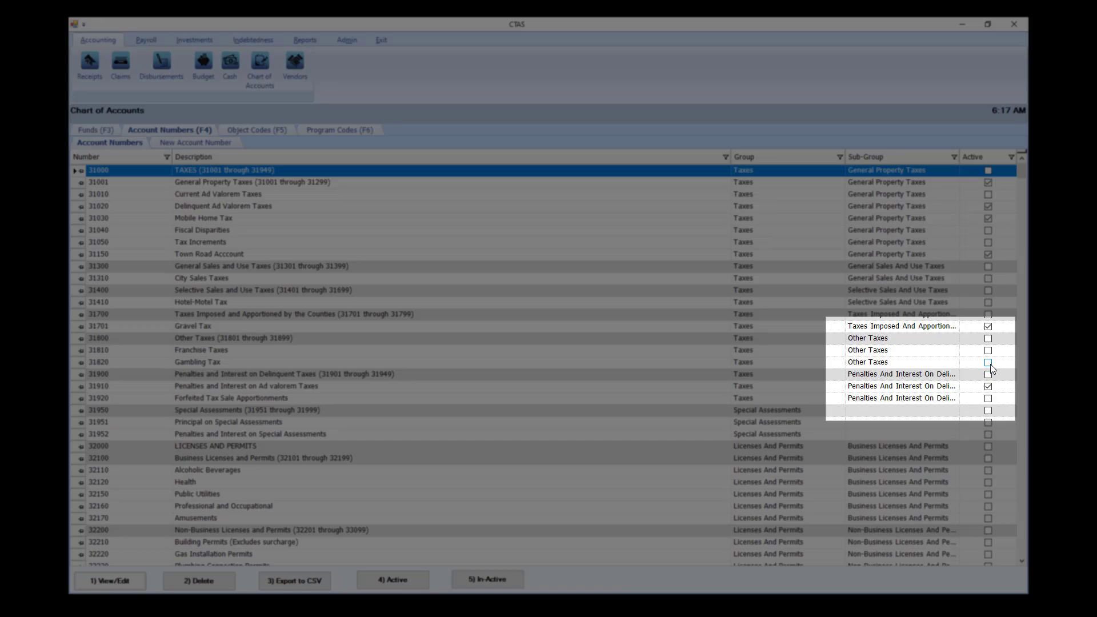
pyautogui.click(990, 364)
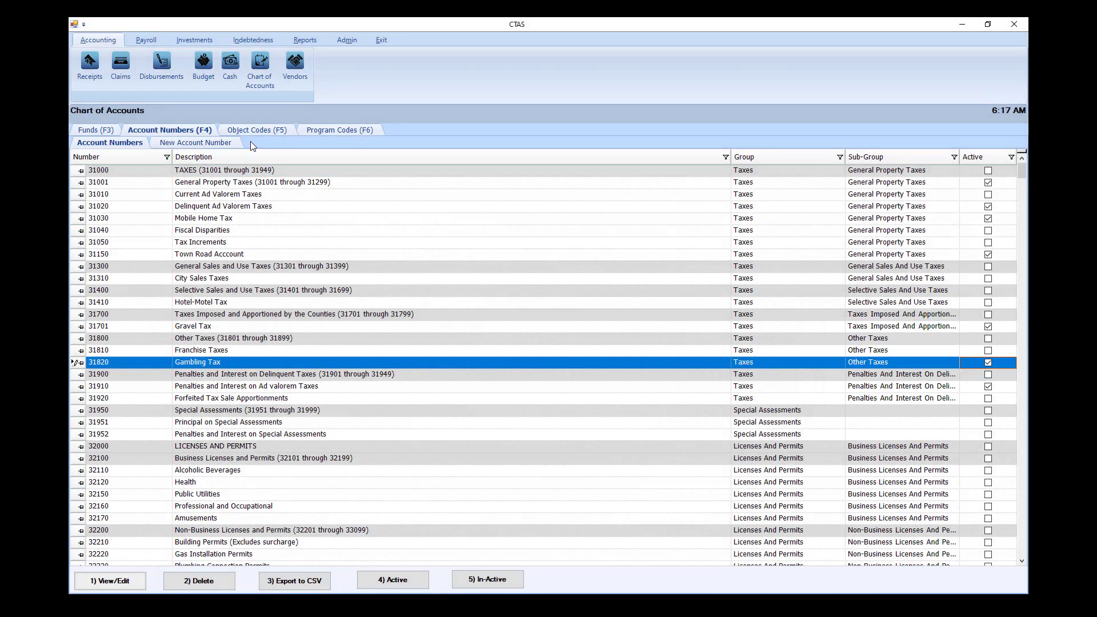
pyautogui.click(252, 131)
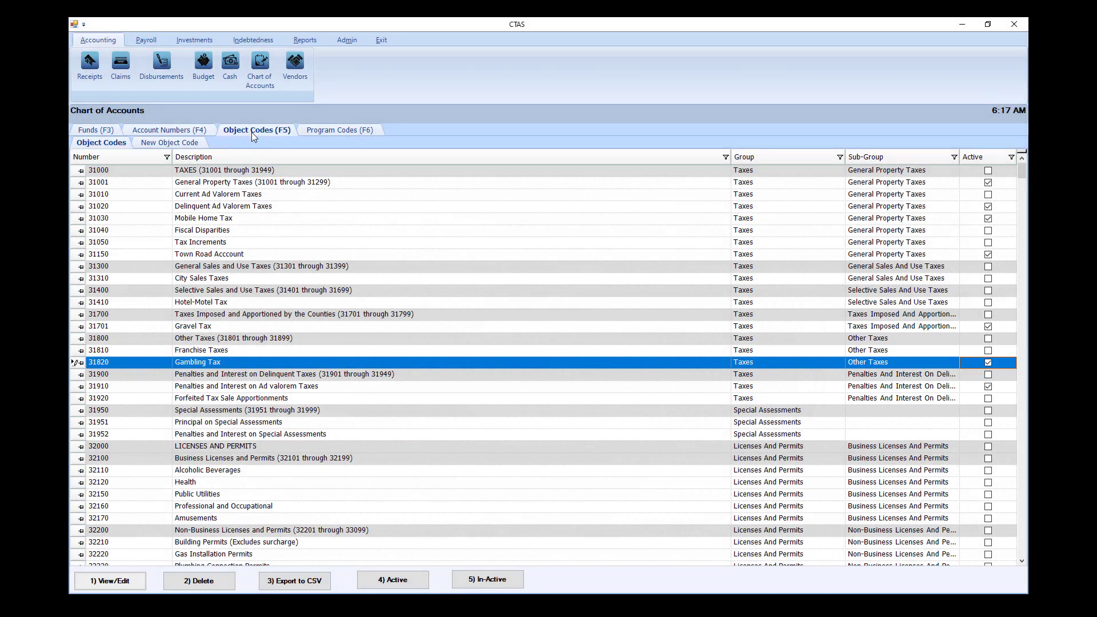
pyautogui.click(863, 327)
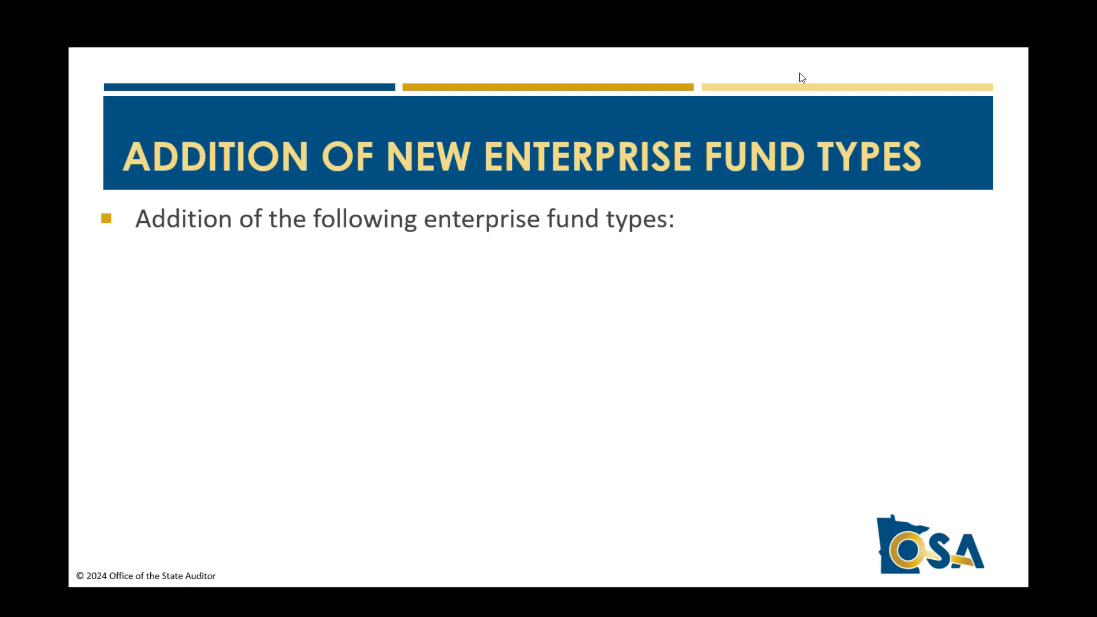
pyautogui.click(800, 73)
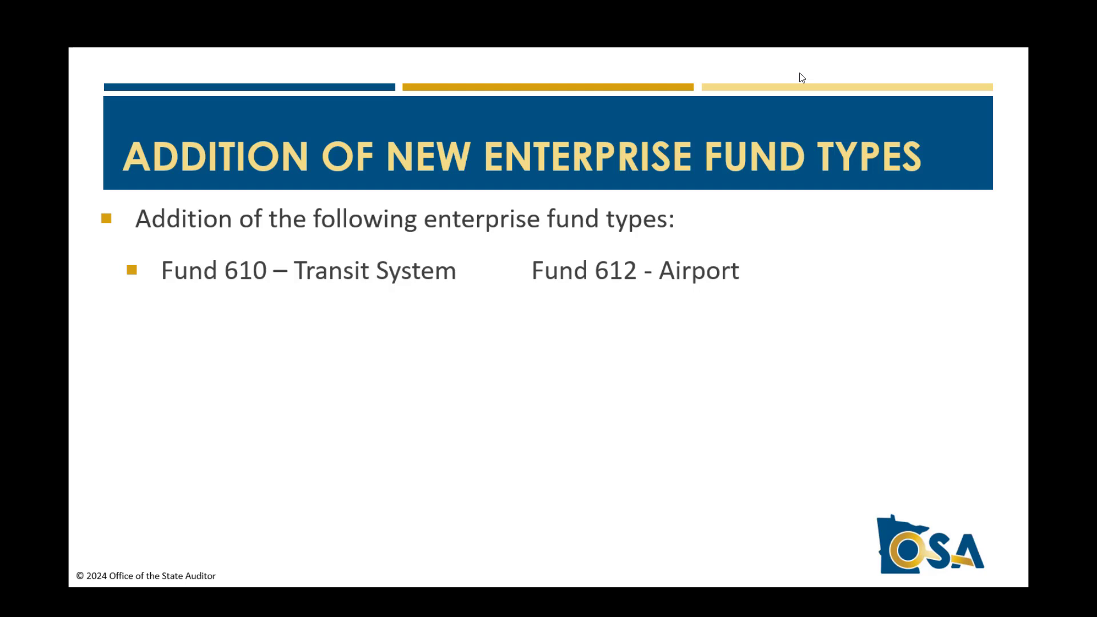
pyautogui.click(800, 73)
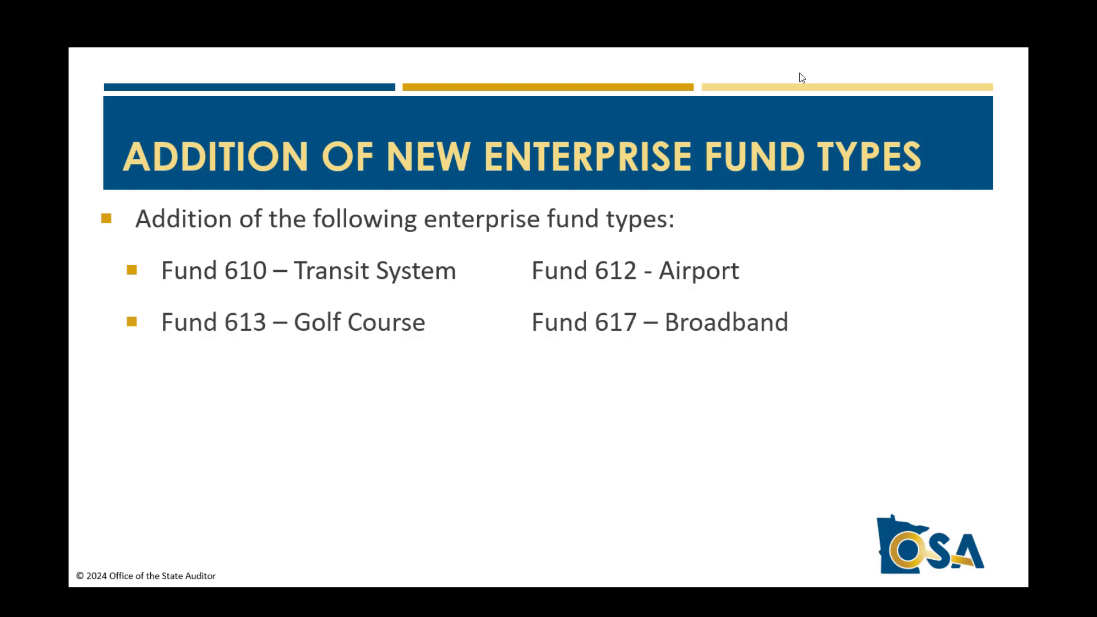
pyautogui.click(800, 73)
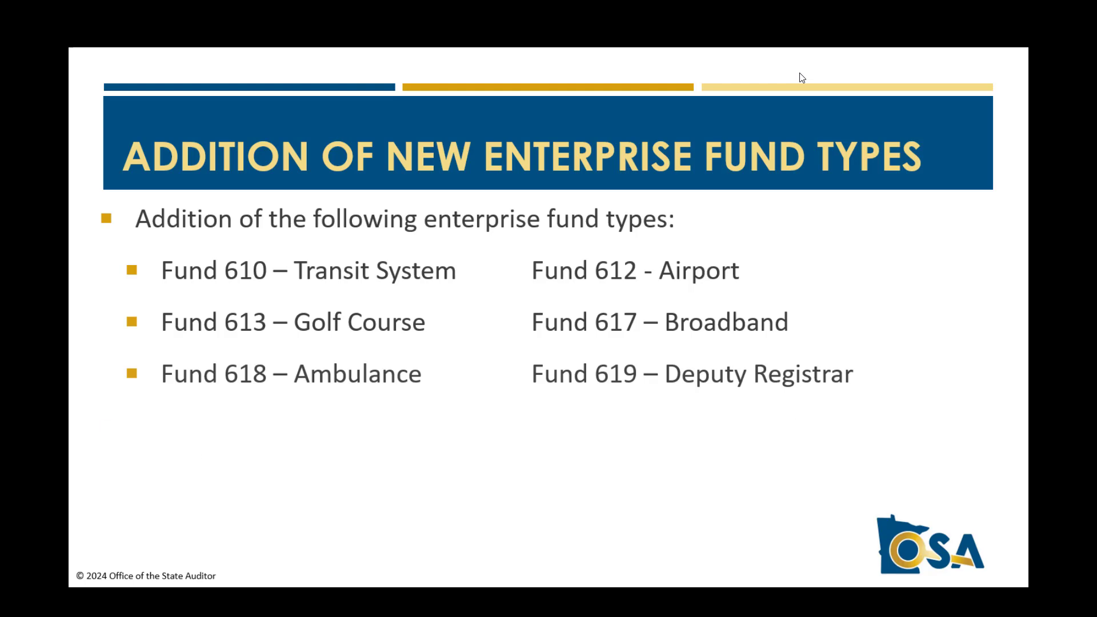
pyautogui.click(801, 77)
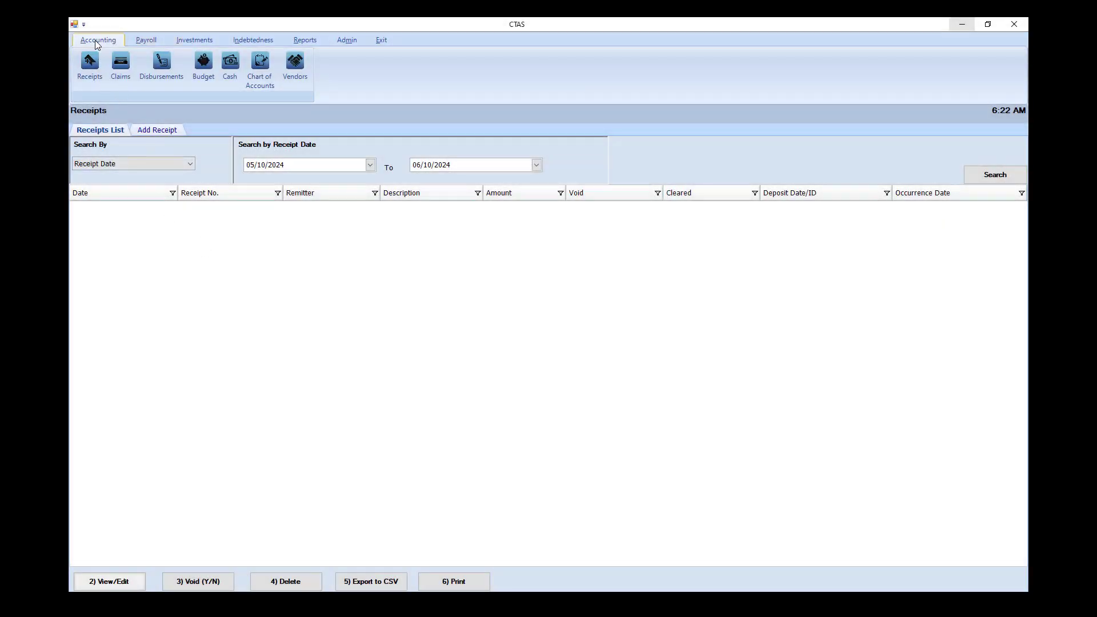
# In the chart of accounts, set the enterprise type of fund 612 Airport to Airport, save it, and check its entry in the funds list.
pyautogui.click(258, 79)
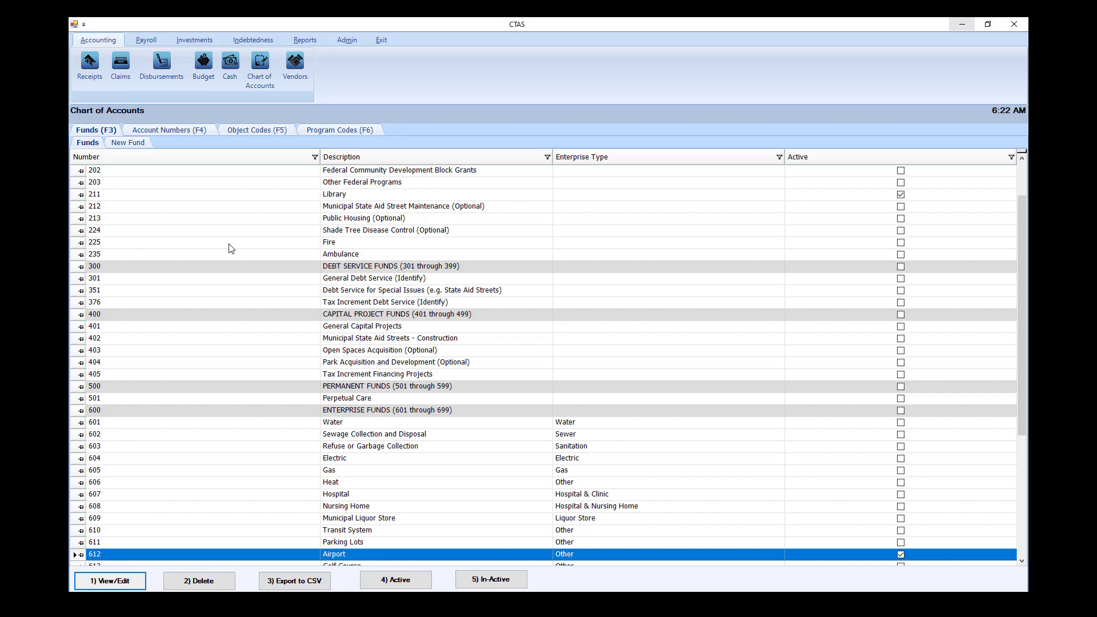
pyautogui.scroll(-4, 231, 249)
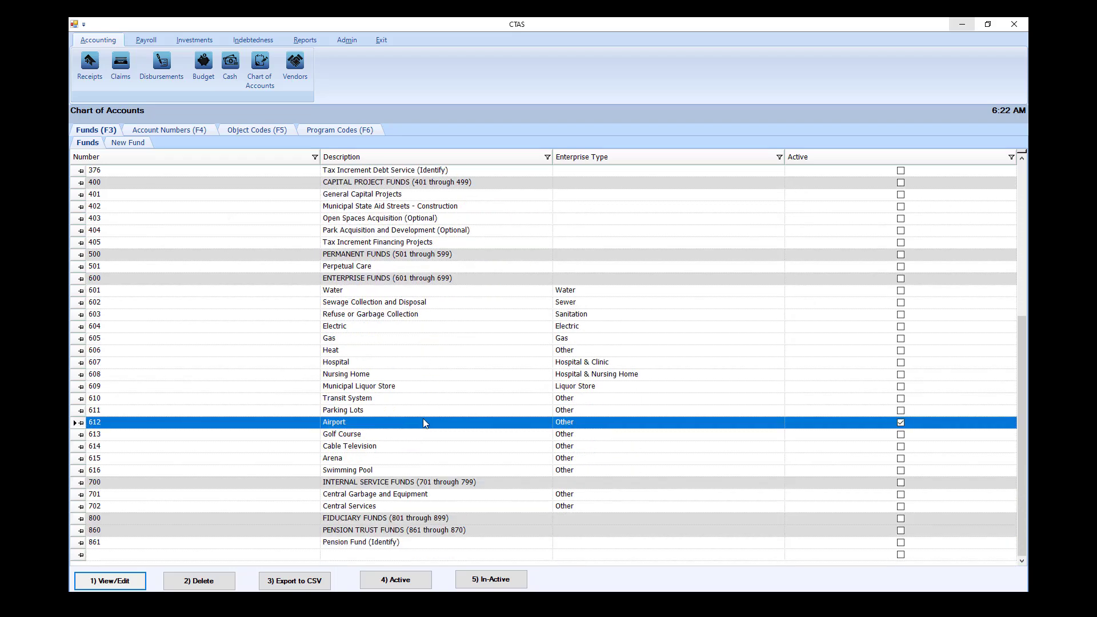
pyautogui.doubleClick(341, 426)
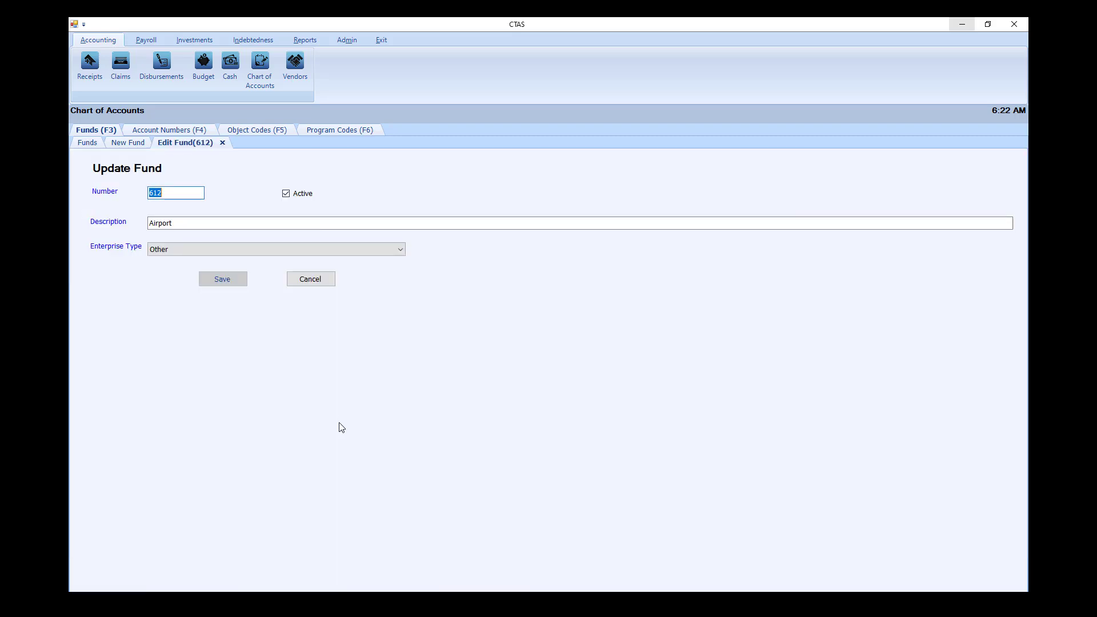
pyautogui.click(287, 195)
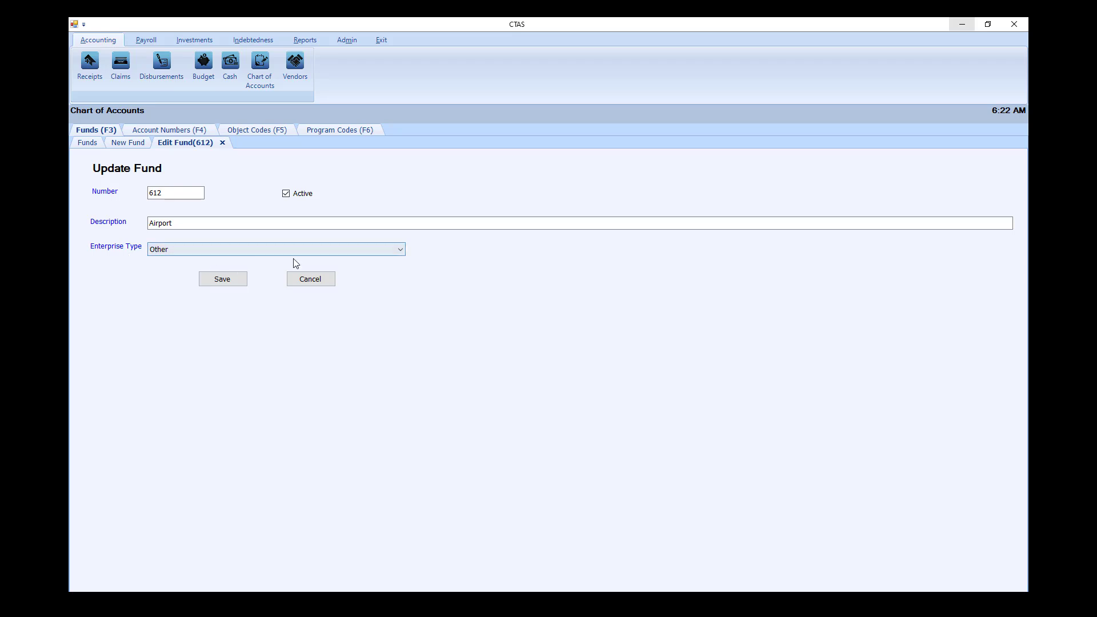
pyautogui.click(401, 249)
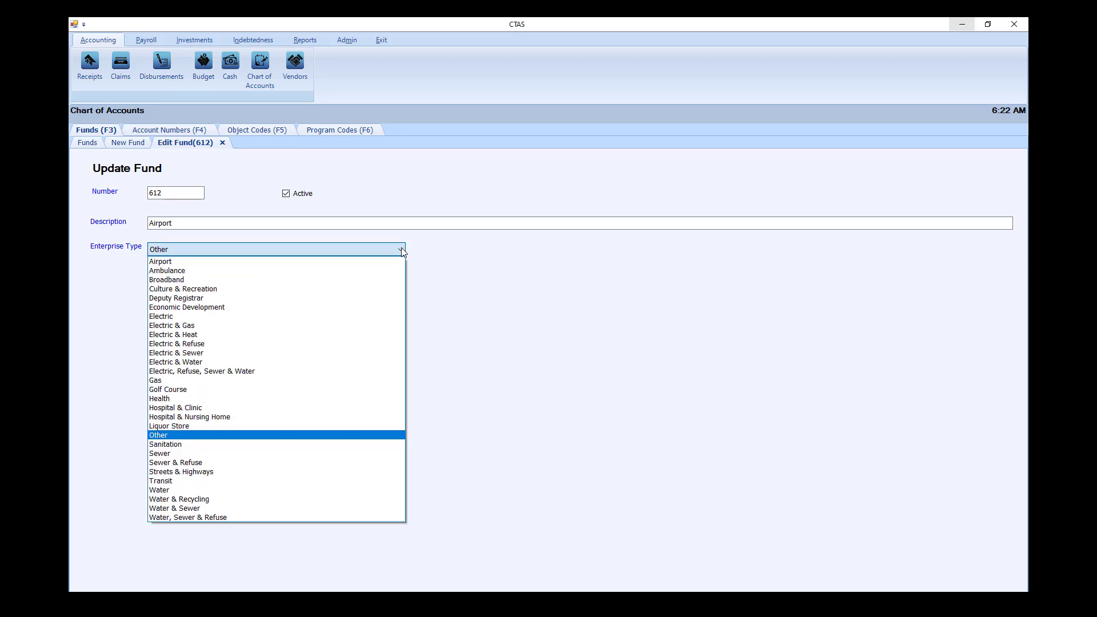
pyautogui.click(172, 264)
pyautogui.click(222, 280)
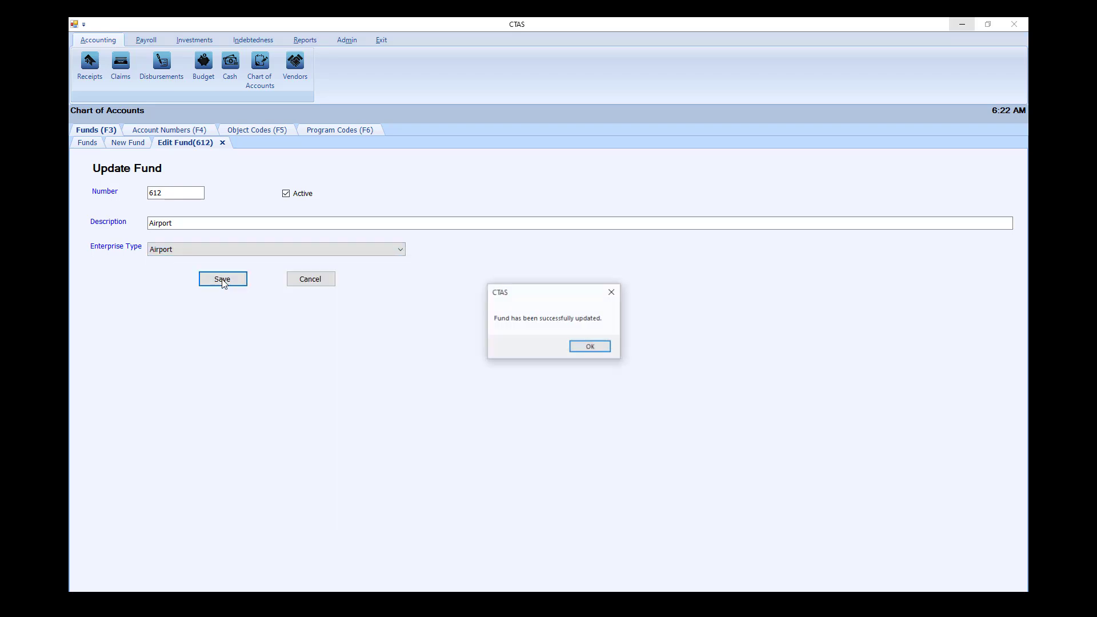
pyautogui.click(586, 349)
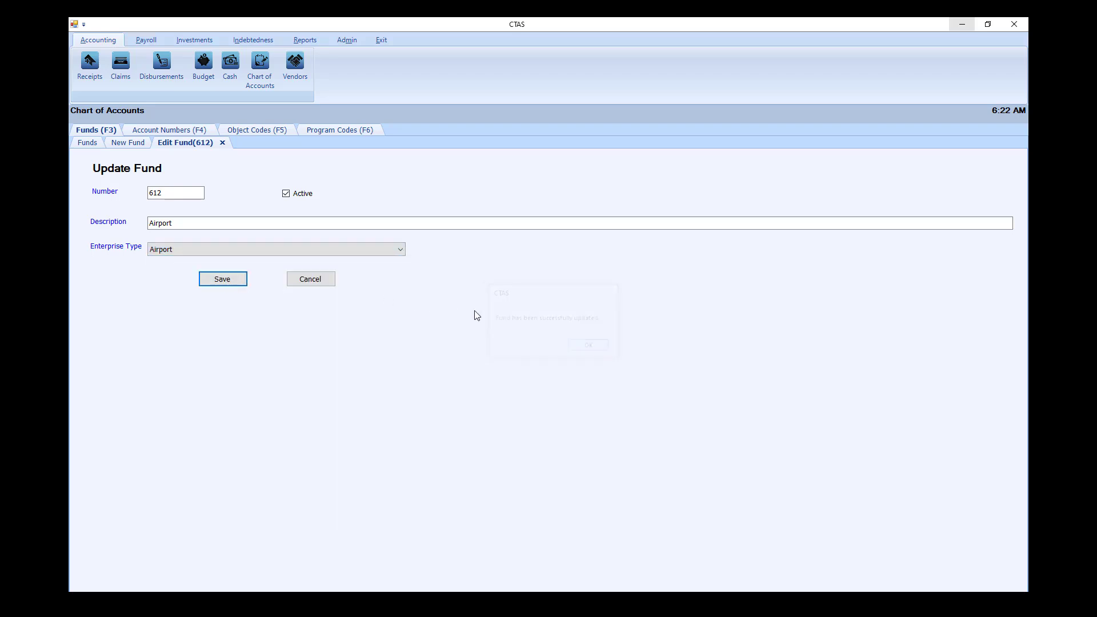
pyautogui.click(222, 143)
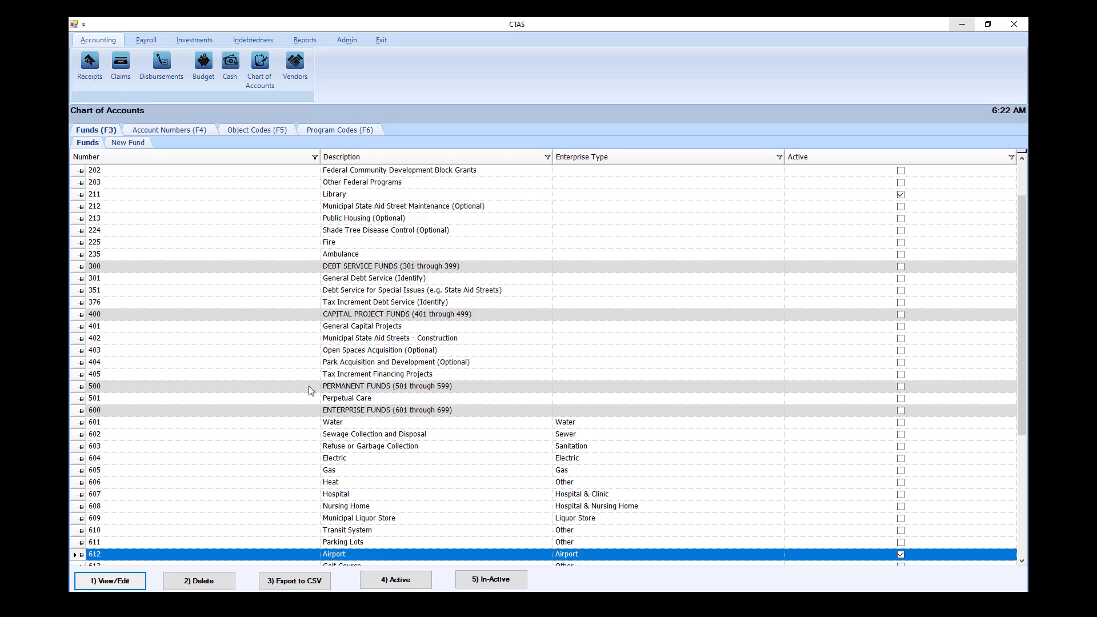
pyautogui.scroll(-2, 309, 387)
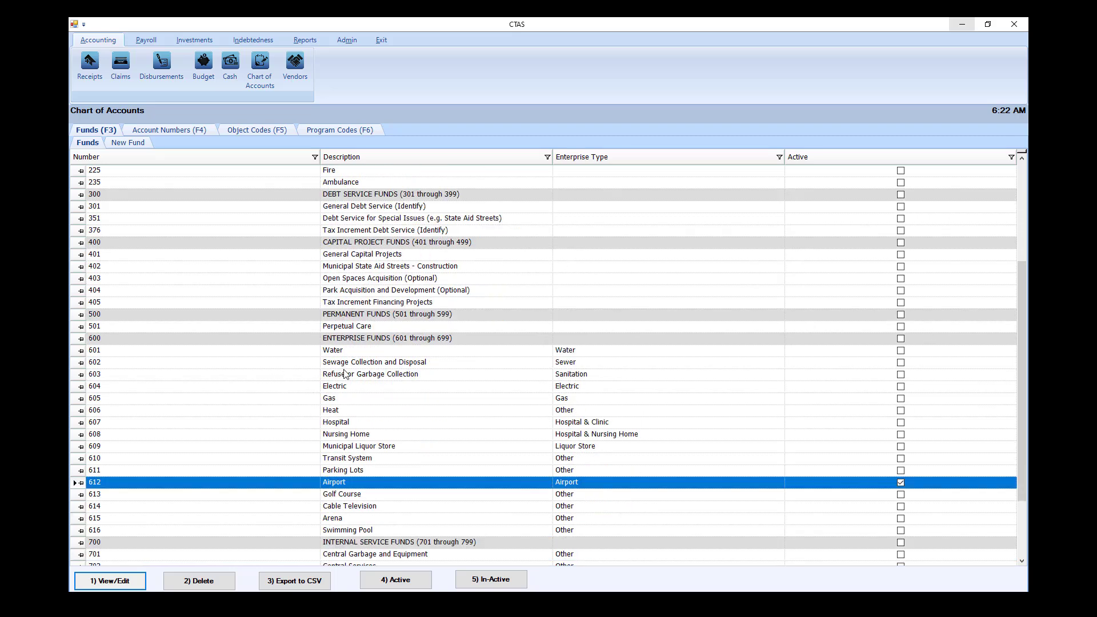
pyautogui.scroll(-2, 344, 374)
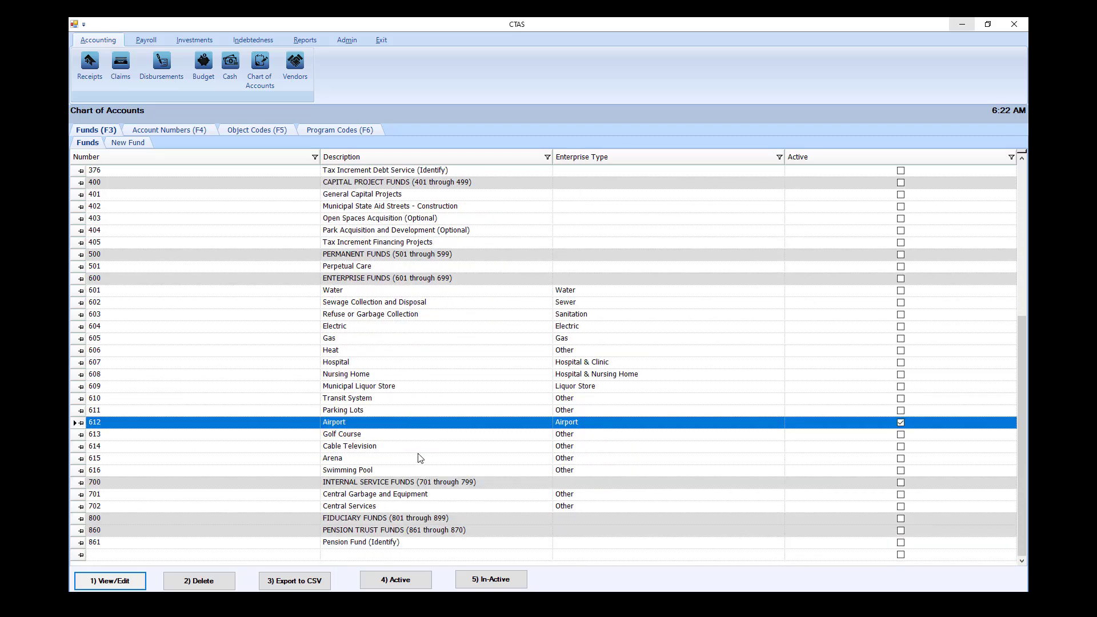